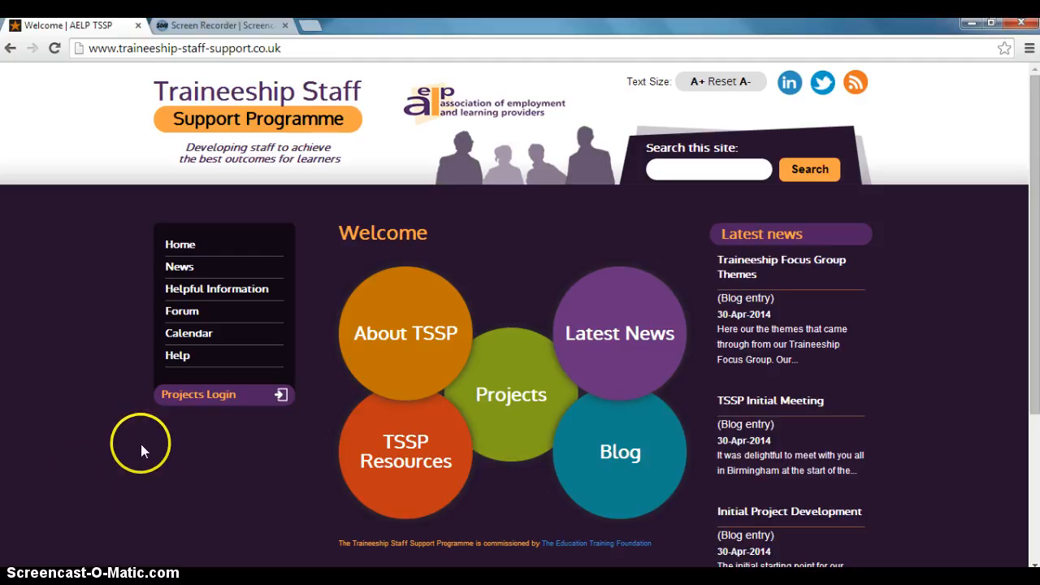
# Log in to the projects area by entering the account username and password.
pyautogui.click(195, 395)
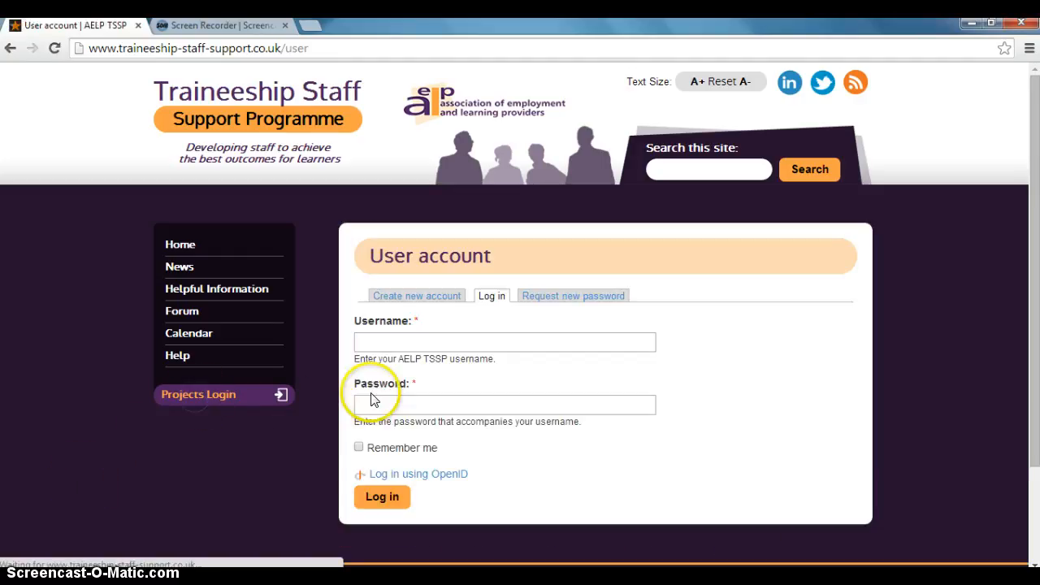
pyautogui.click(409, 342)
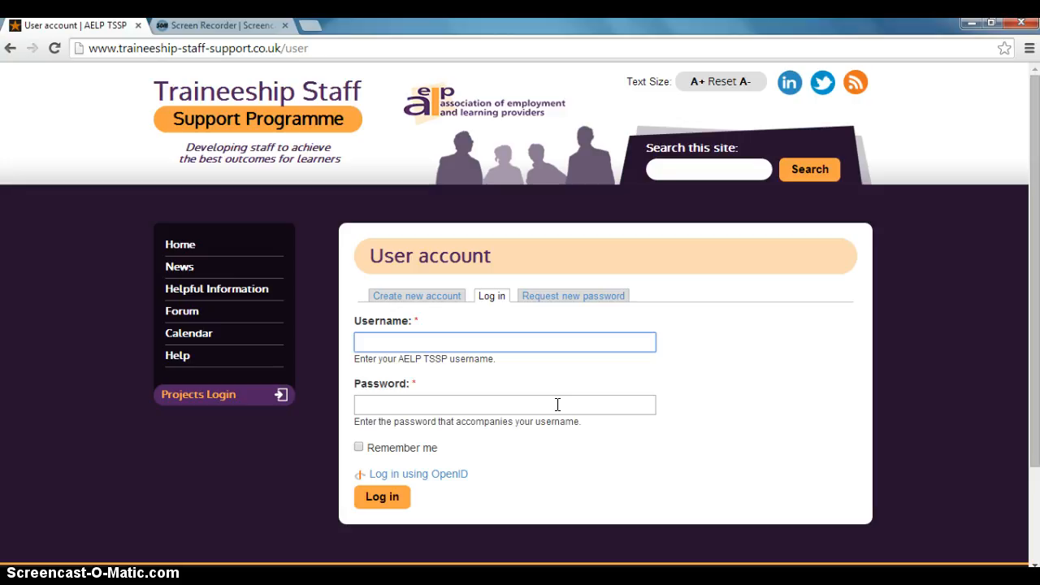
pyautogui.write('Tim C')
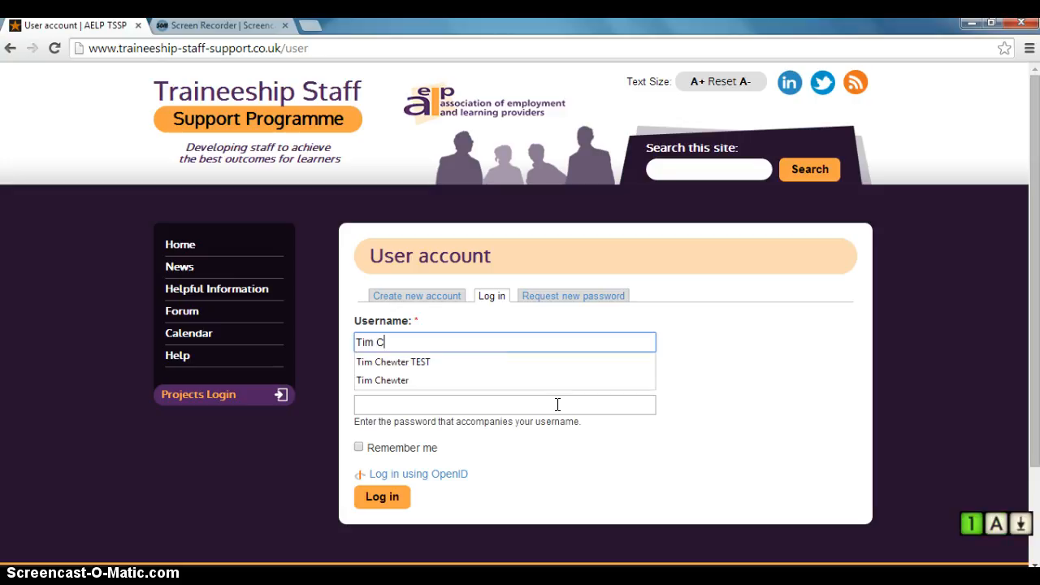
pyautogui.click(454, 361)
pyautogui.click(454, 399)
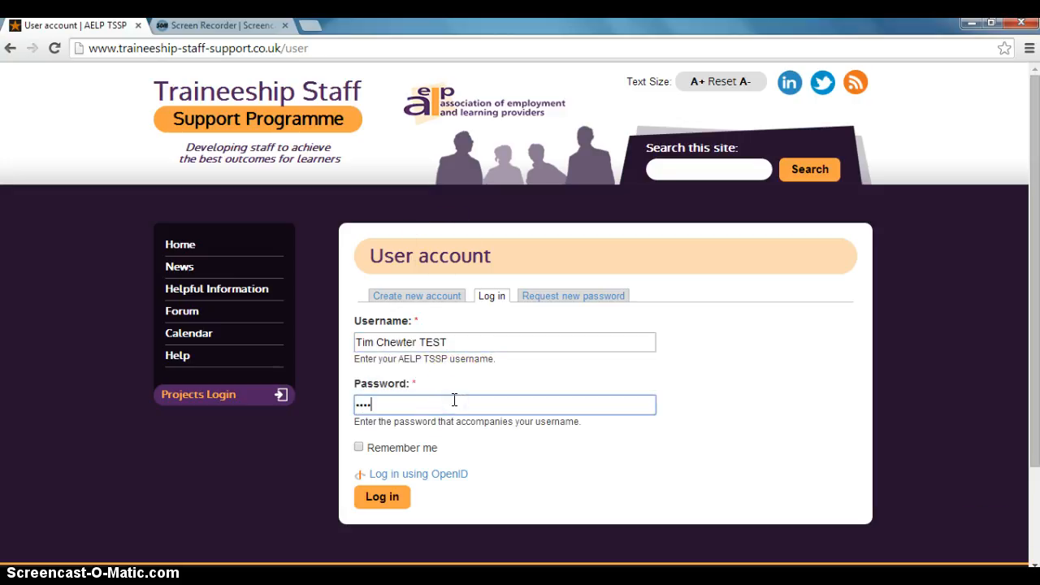
pyautogui.press('Return')
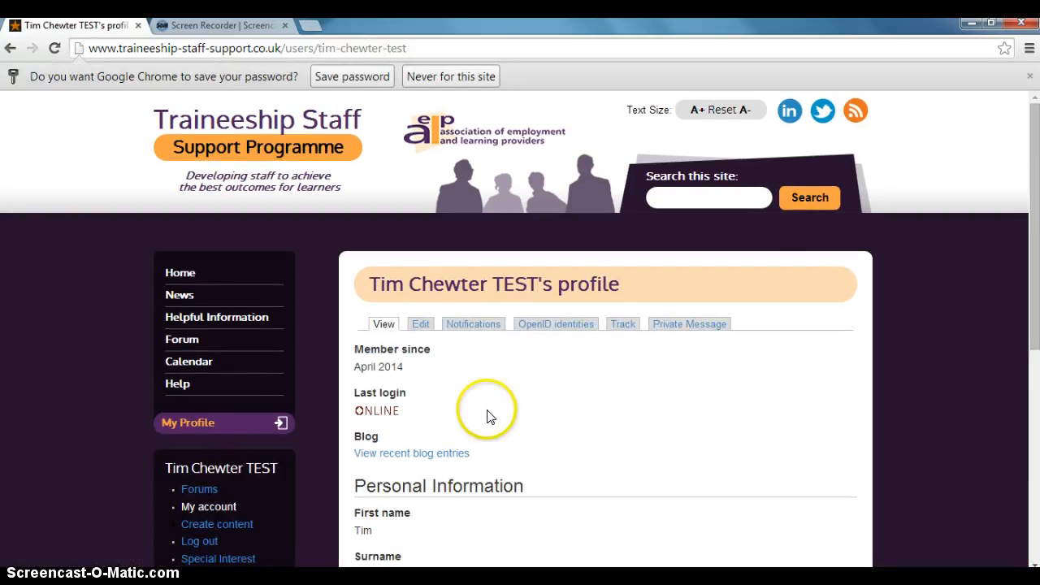
# Start creating new content of the Date type from the account's content creation options.
pyautogui.scroll(-2, 486, 413)
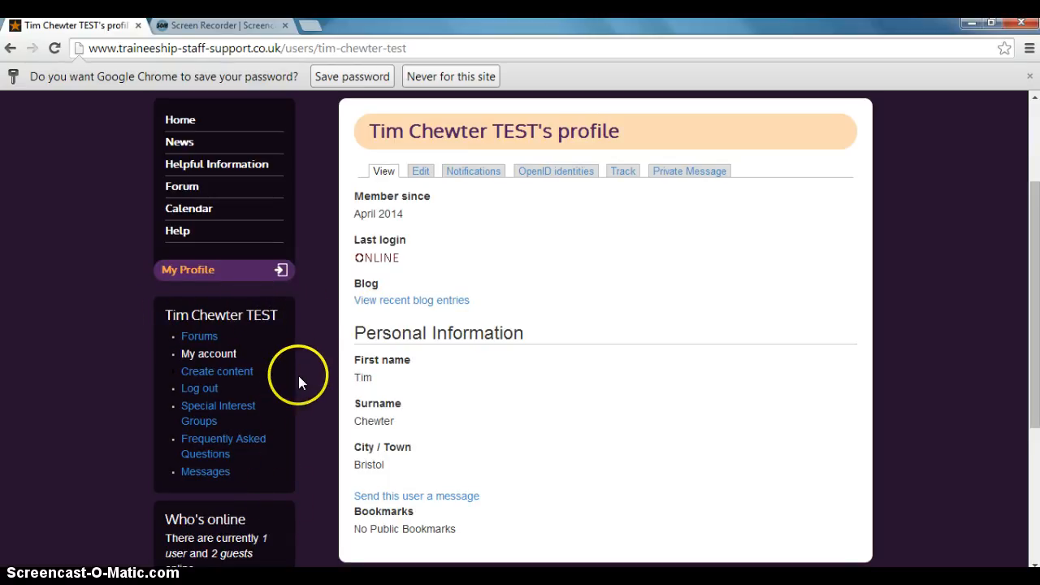
pyautogui.click(249, 379)
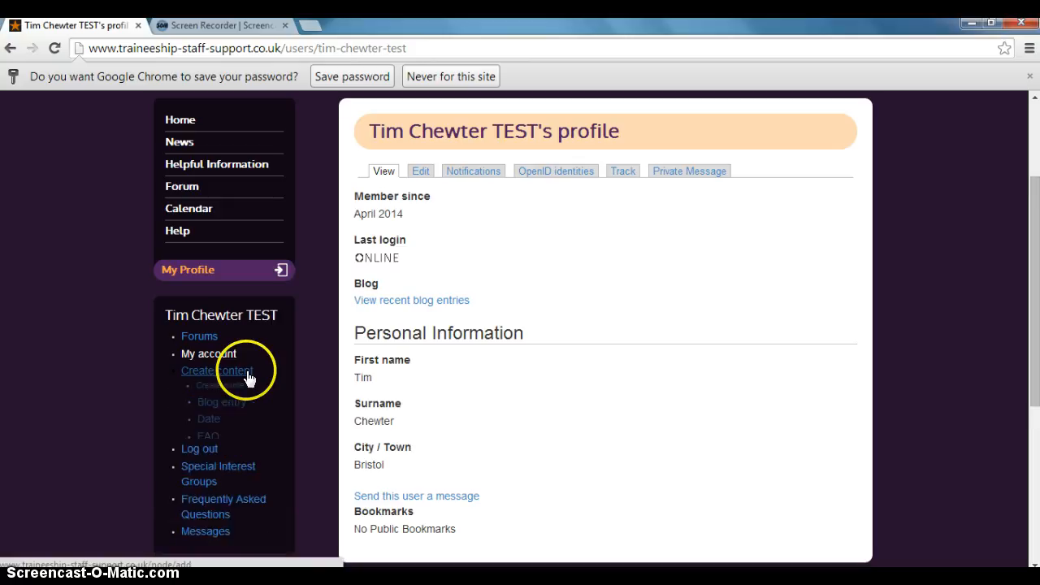
pyautogui.scroll(-1, 276, 379)
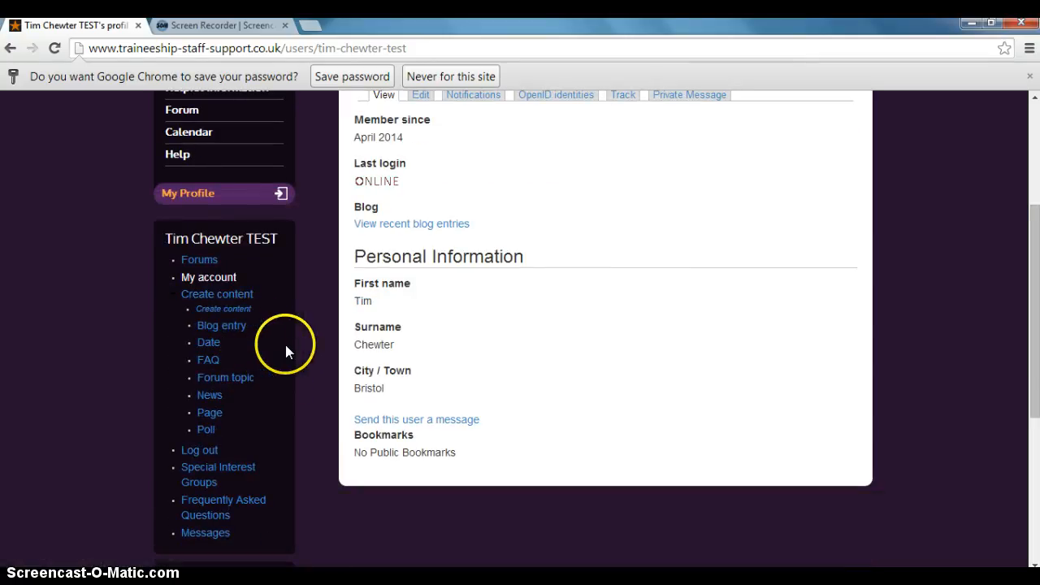
pyautogui.click(209, 342)
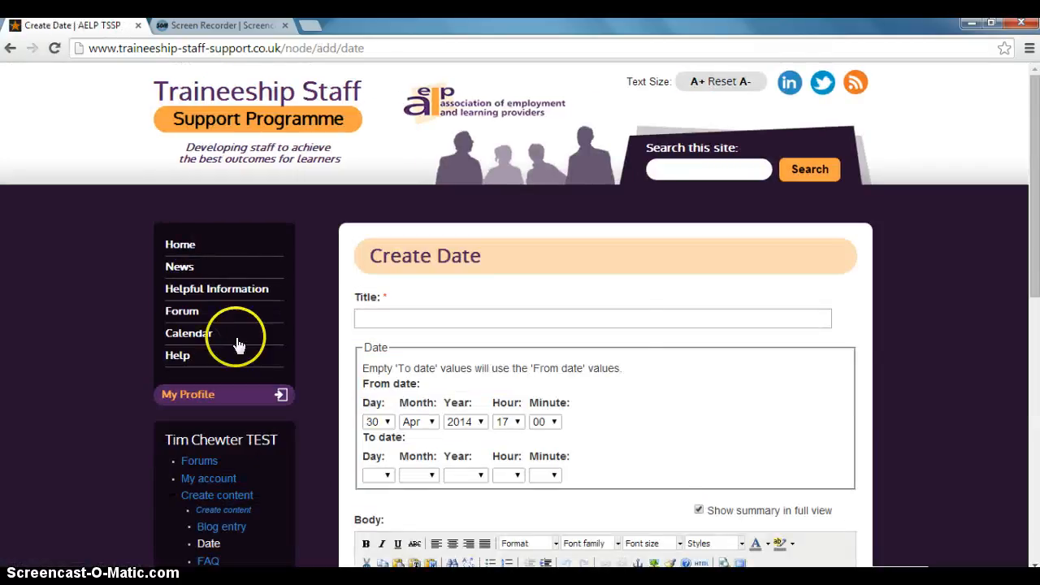
pyautogui.scroll(-1, 979, 336)
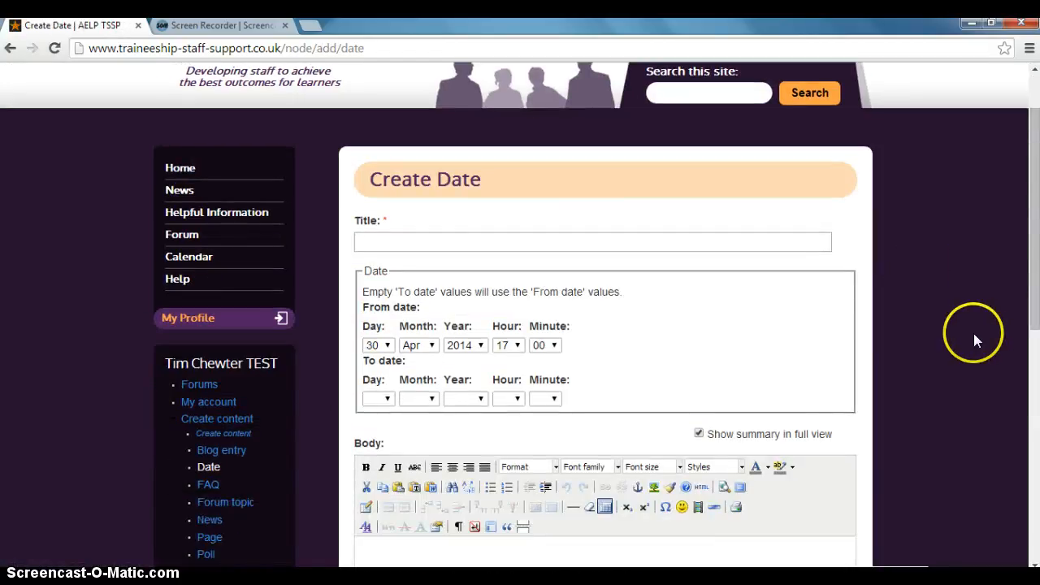
pyautogui.scroll(1, 965, 329)
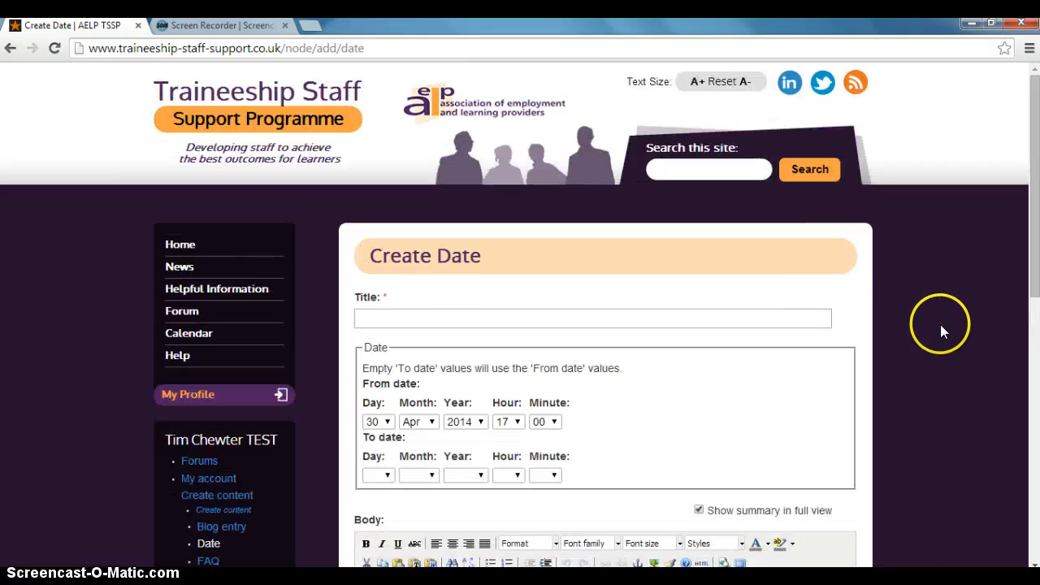
# Enter "TSSP workshop" as the title of the new date entry.
pyautogui.click(644, 313)
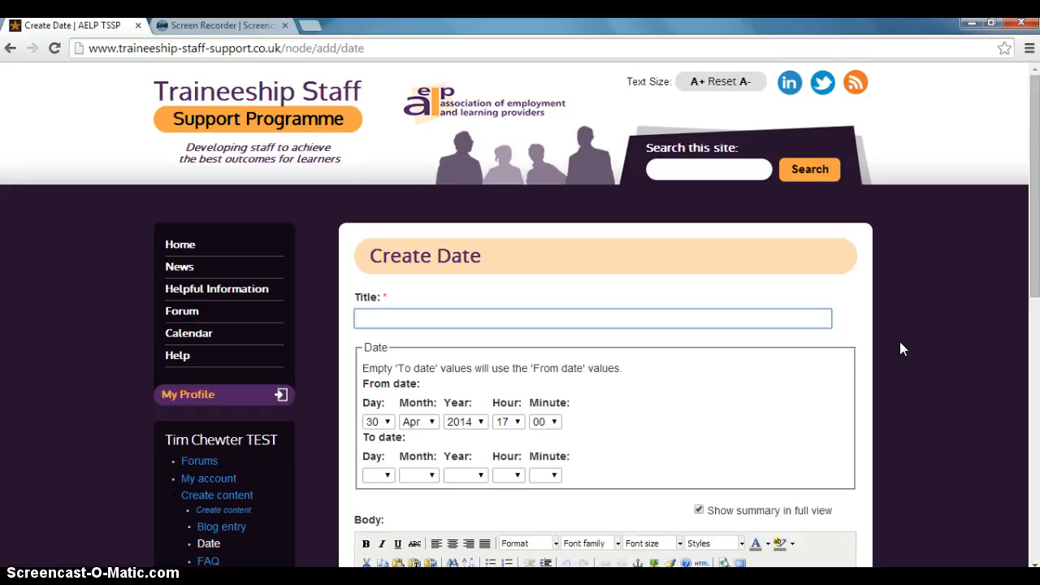
pyautogui.write('TSSP workshop')
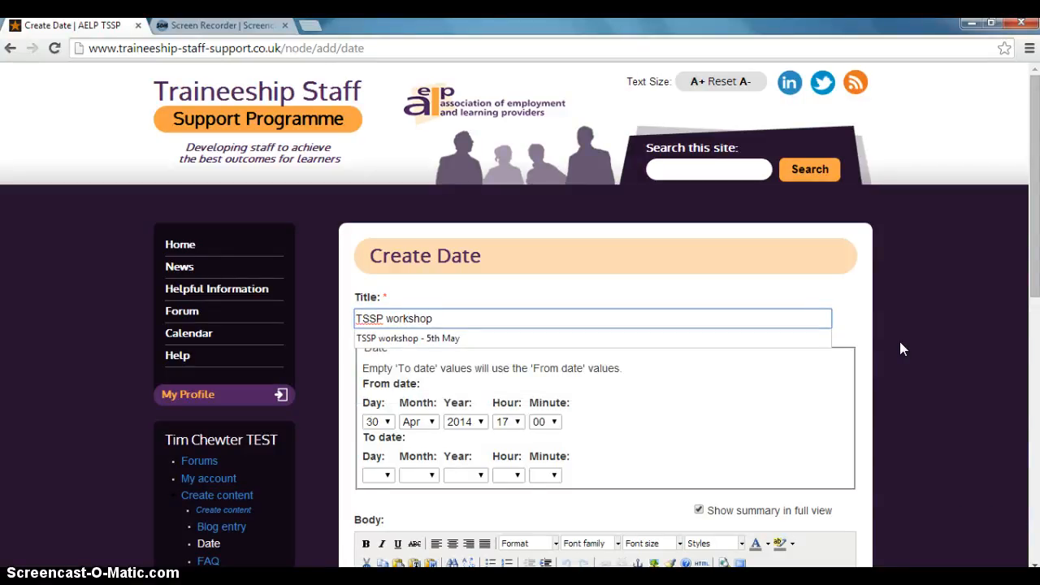
pyautogui.click(925, 342)
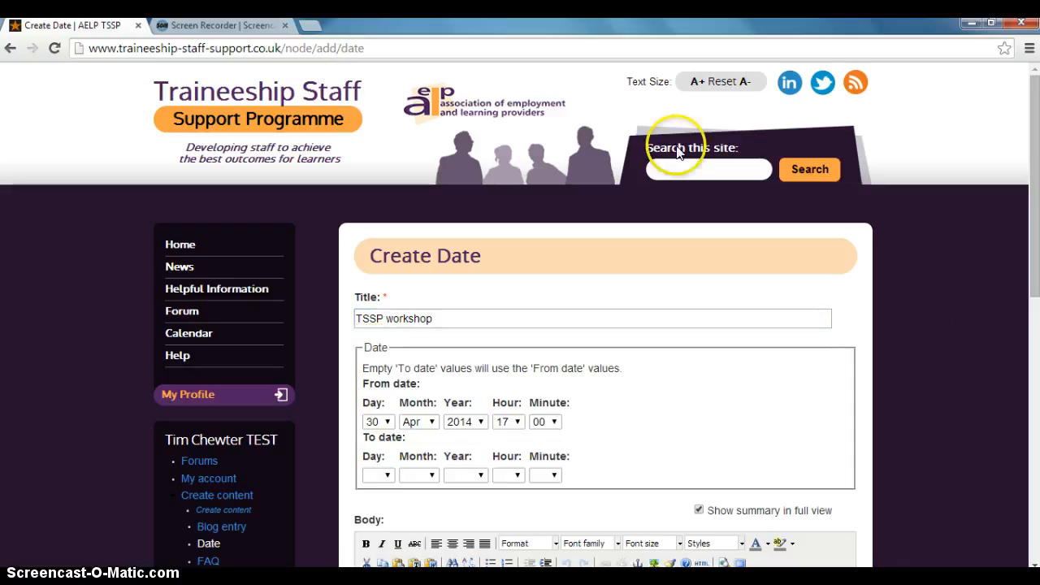
# Set the event's From date to 5 May 2014 with the hour at 9.
pyautogui.scroll(-2, 656, 276)
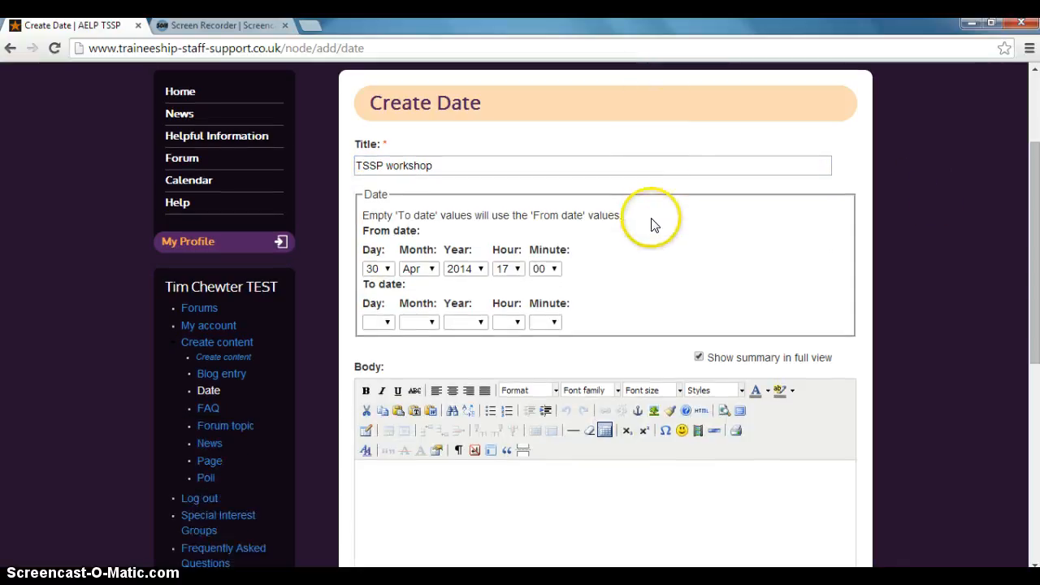
pyautogui.click(388, 269)
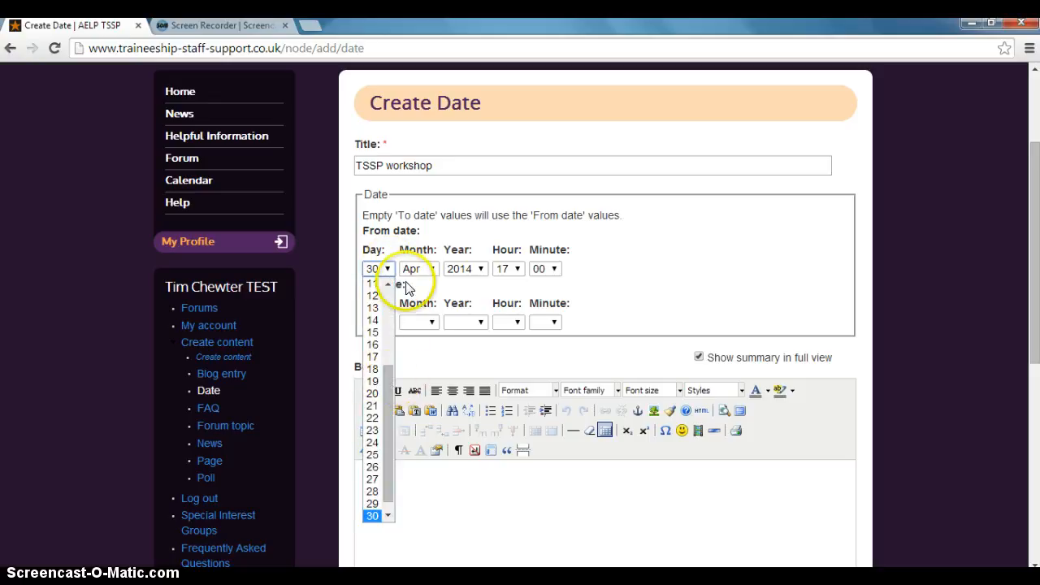
pyautogui.moveTo(390, 390); pyautogui.dragTo(393, 282)
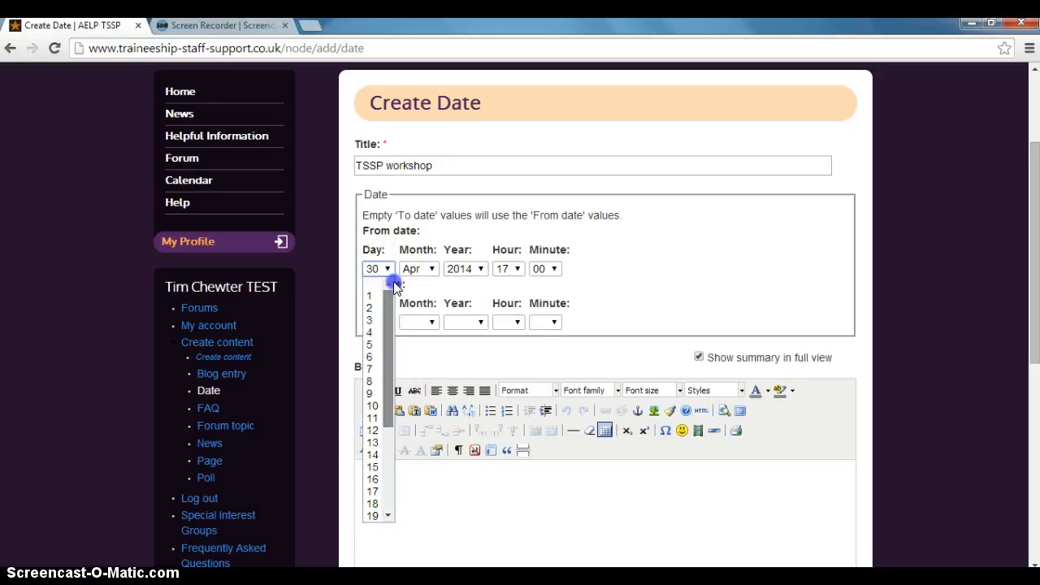
pyautogui.click(375, 344)
pyautogui.click(435, 272)
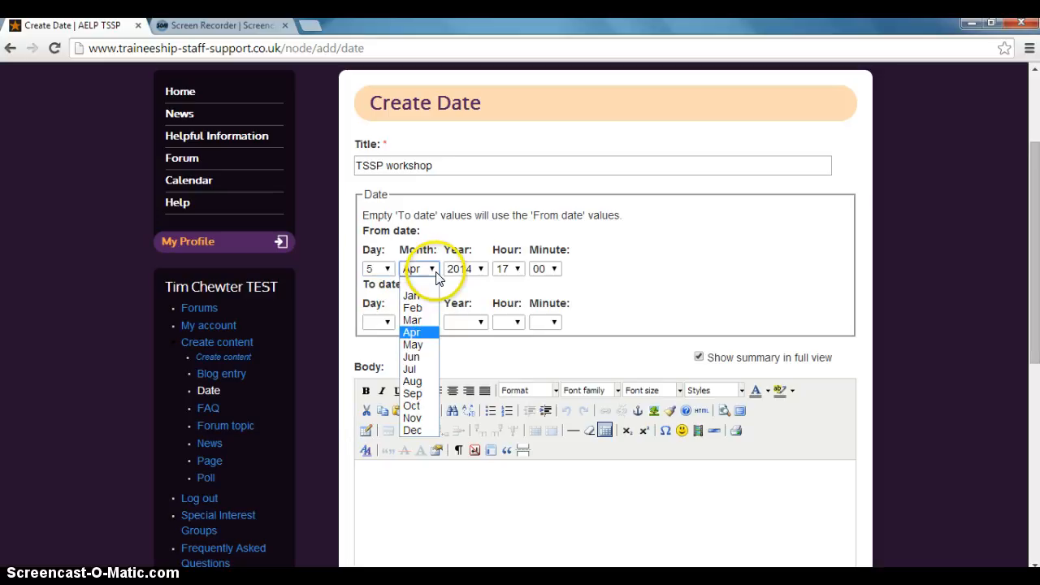
pyautogui.click(420, 345)
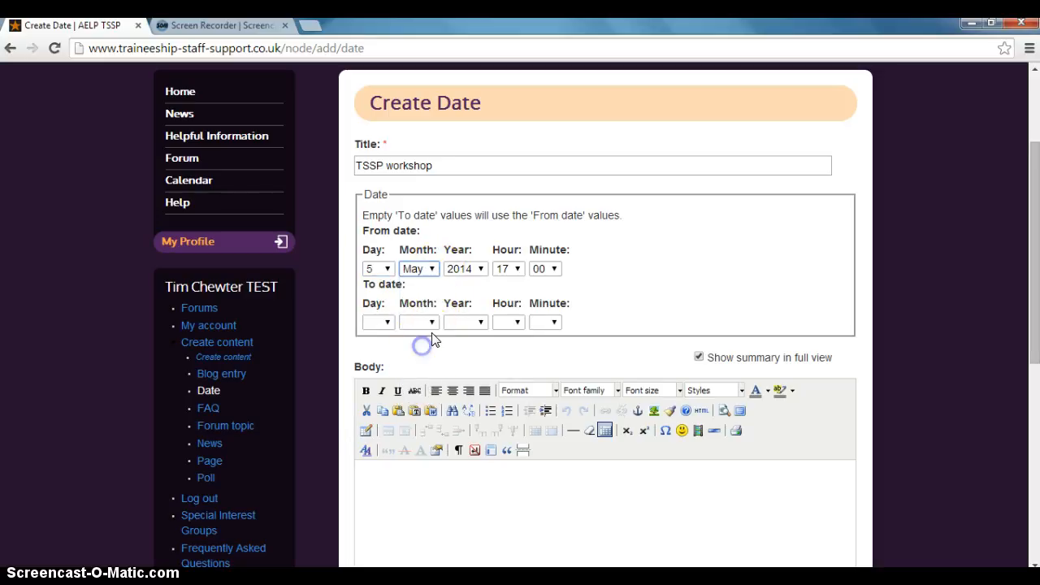
pyautogui.click(514, 268)
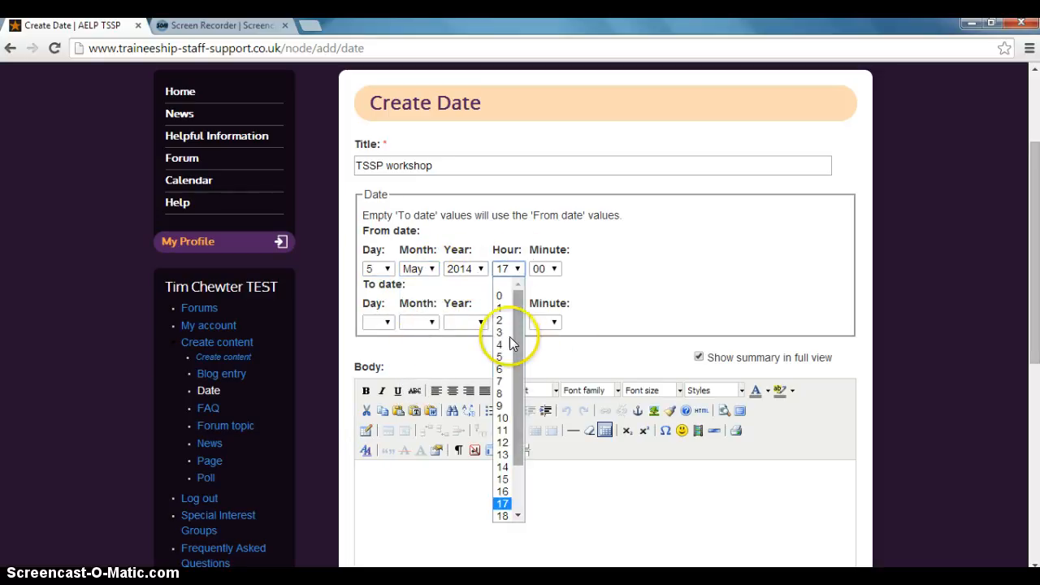
pyautogui.click(503, 413)
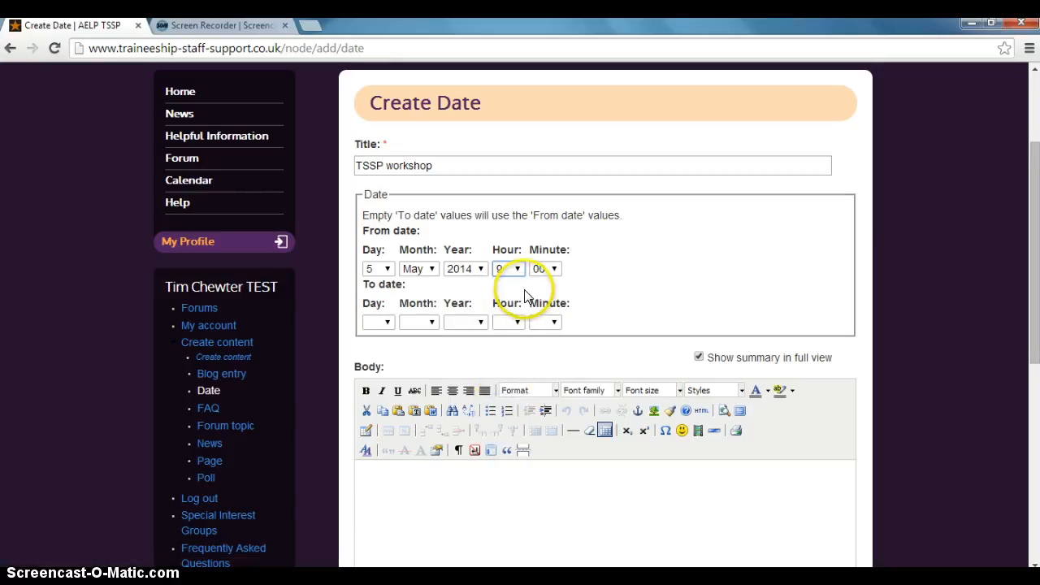
# Set the event's To date to 5 May 2014 at 15:00.
pyautogui.click(387, 324)
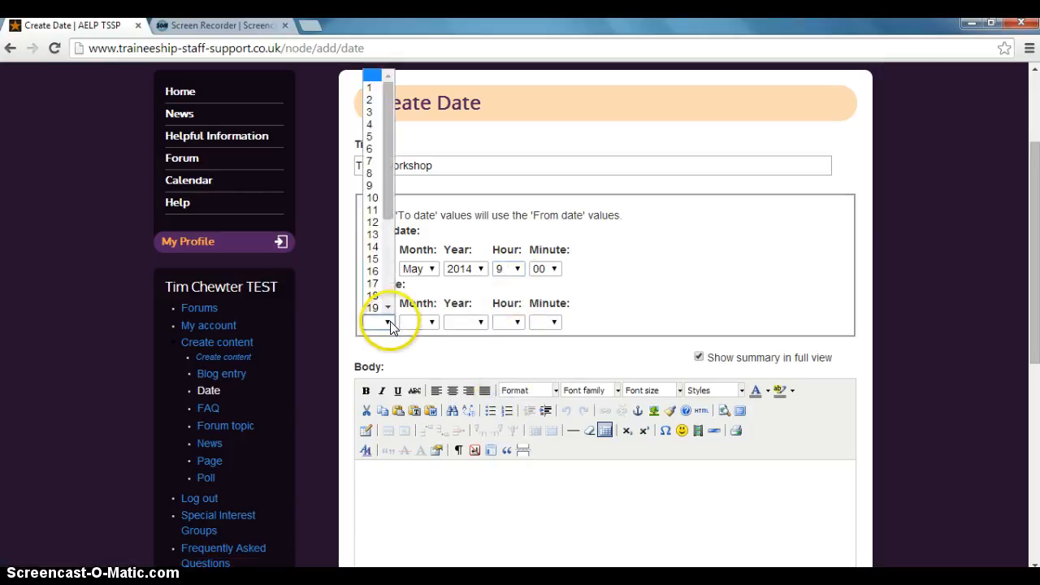
pyautogui.click(371, 135)
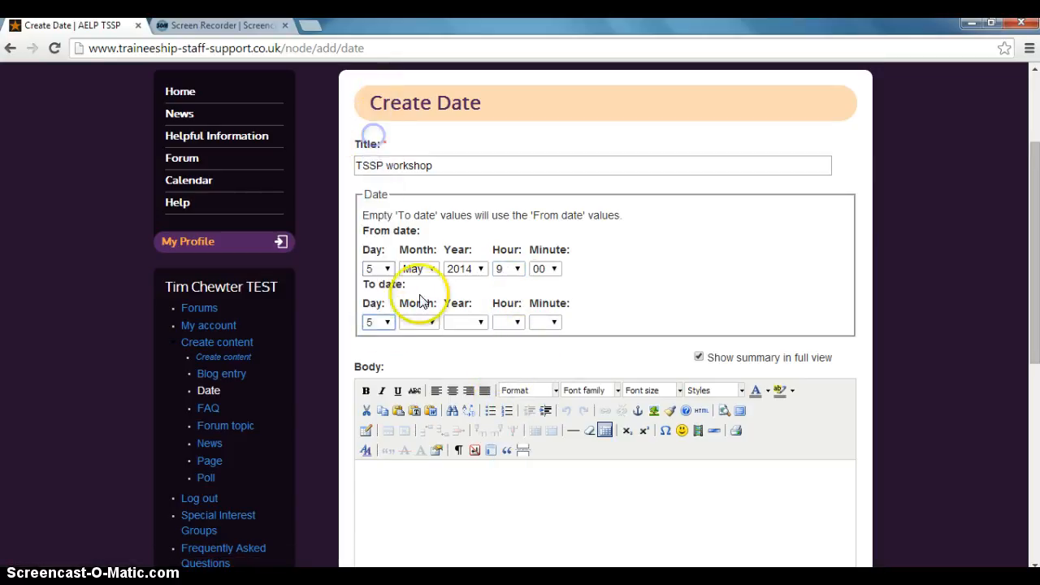
pyautogui.click(429, 323)
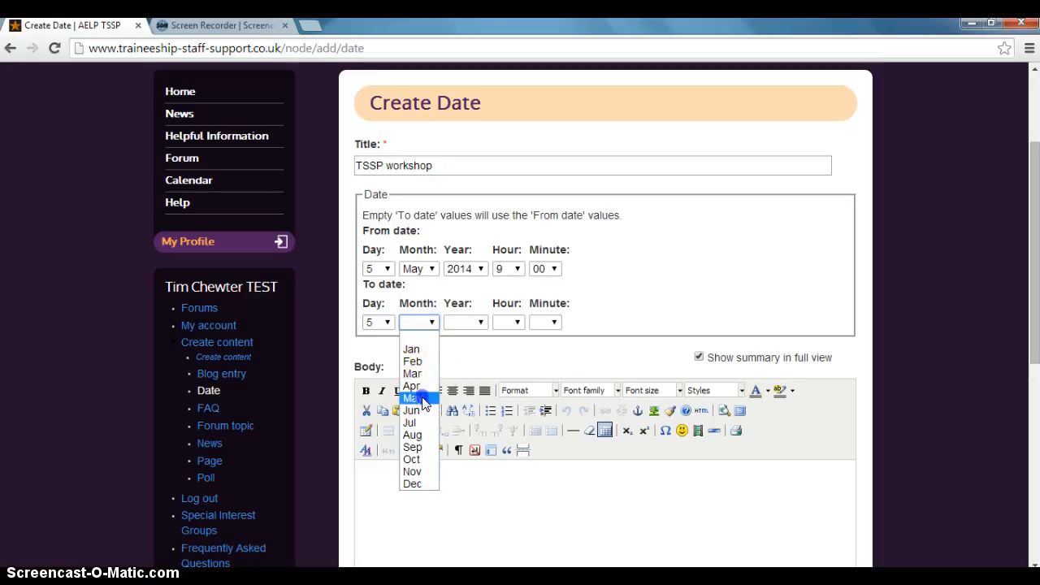
pyautogui.click(412, 398)
pyautogui.click(460, 325)
pyautogui.click(460, 348)
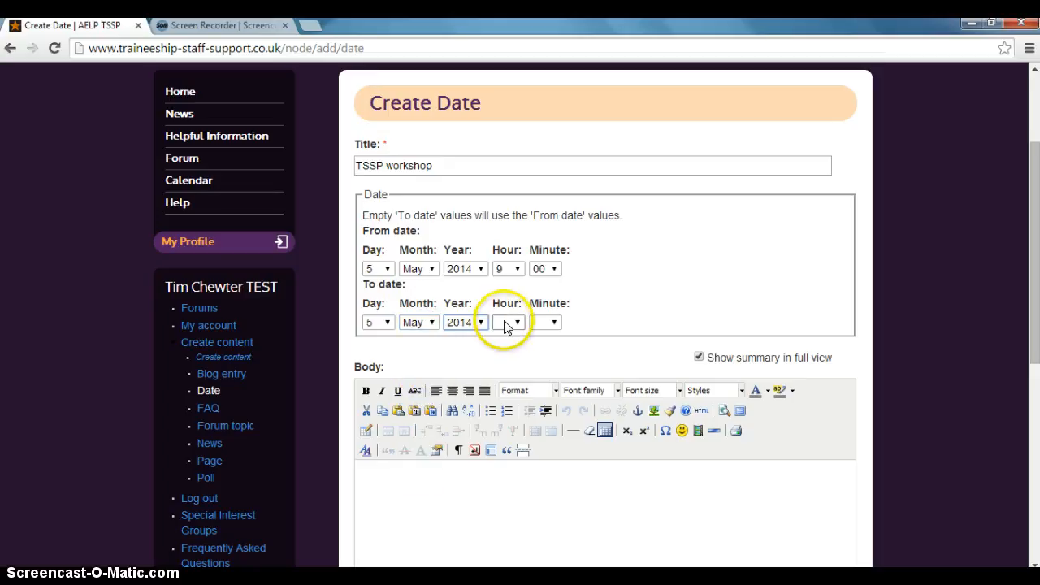
pyautogui.click(507, 322)
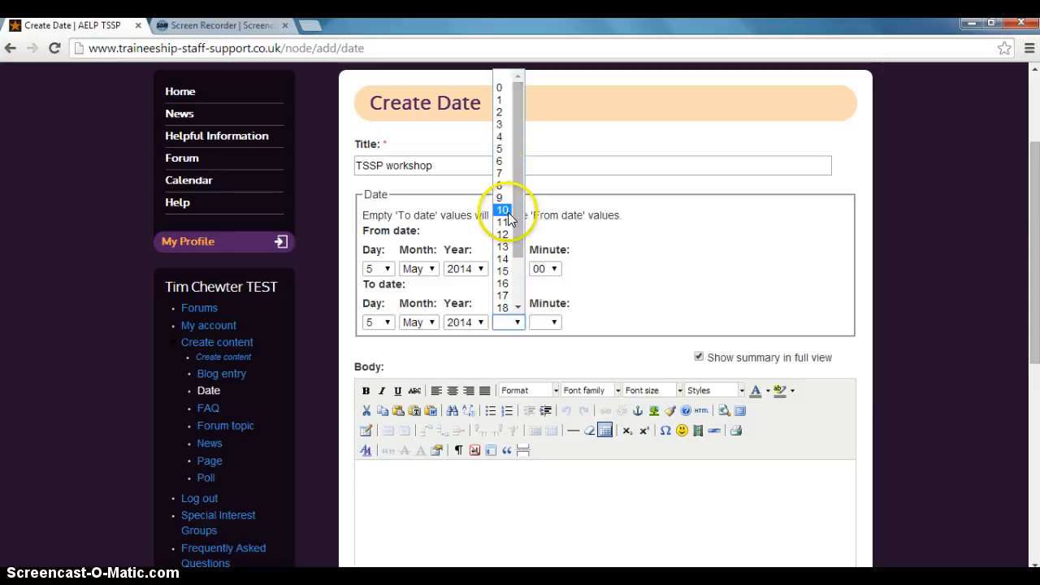
pyautogui.click(504, 271)
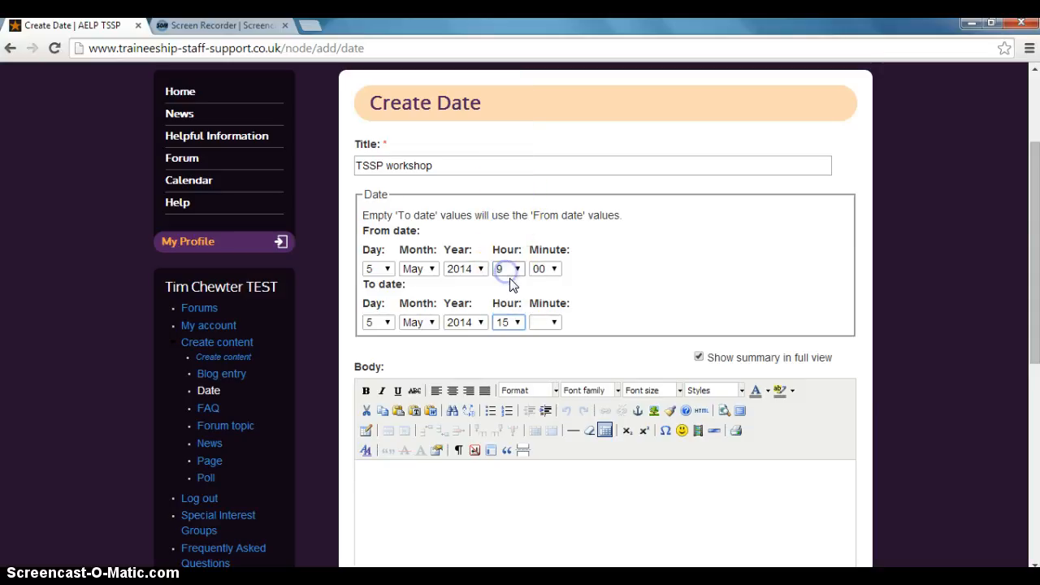
pyautogui.click(554, 321)
pyautogui.click(549, 350)
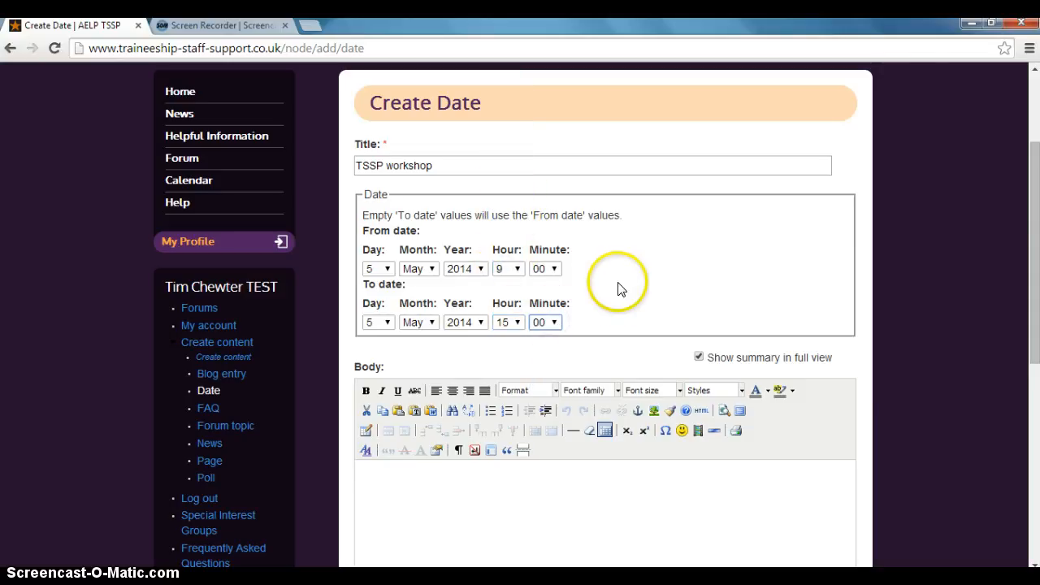
# Write "Test content..." in the body of the date entry.
pyautogui.scroll(-2, 742, 290)
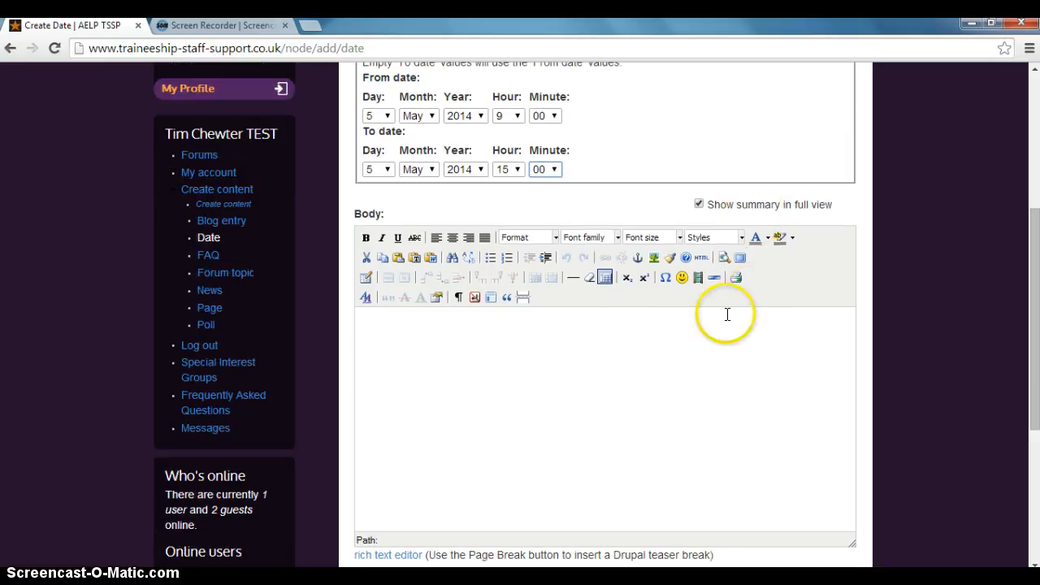
pyautogui.click(544, 342)
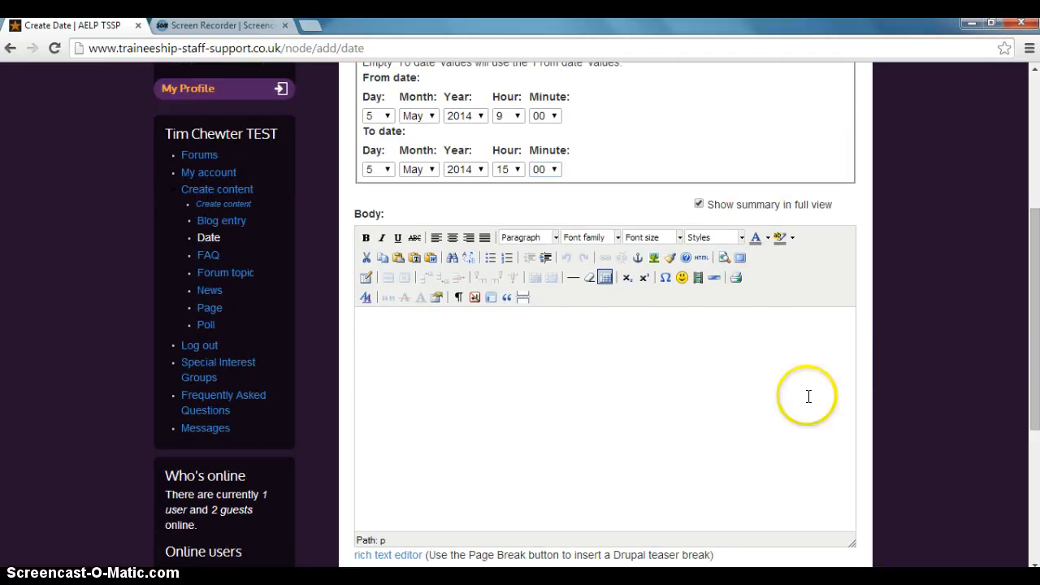
pyautogui.write('Tes')
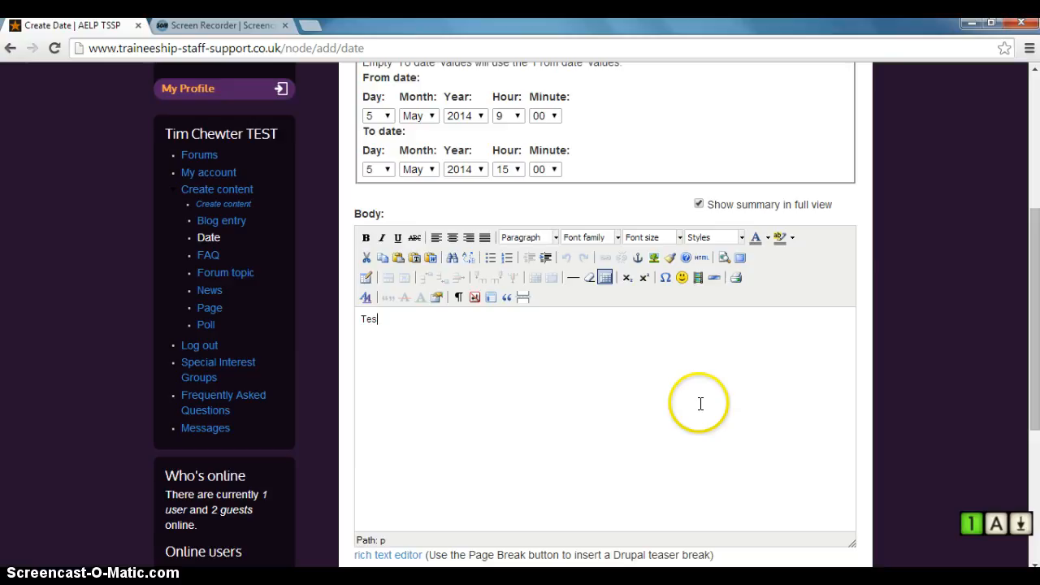
pyautogui.write('t conente')
pyautogui.press('BackSpace')
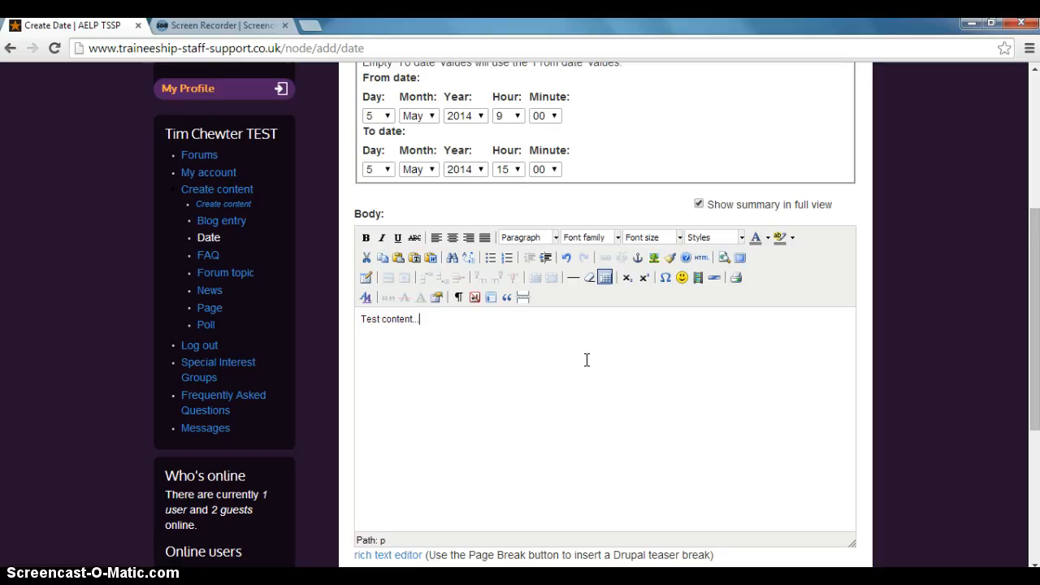
# Check the link options for the text "content..." in the body, closing them without inserting a link.
pyautogui.scroll(-2, 586, 359)
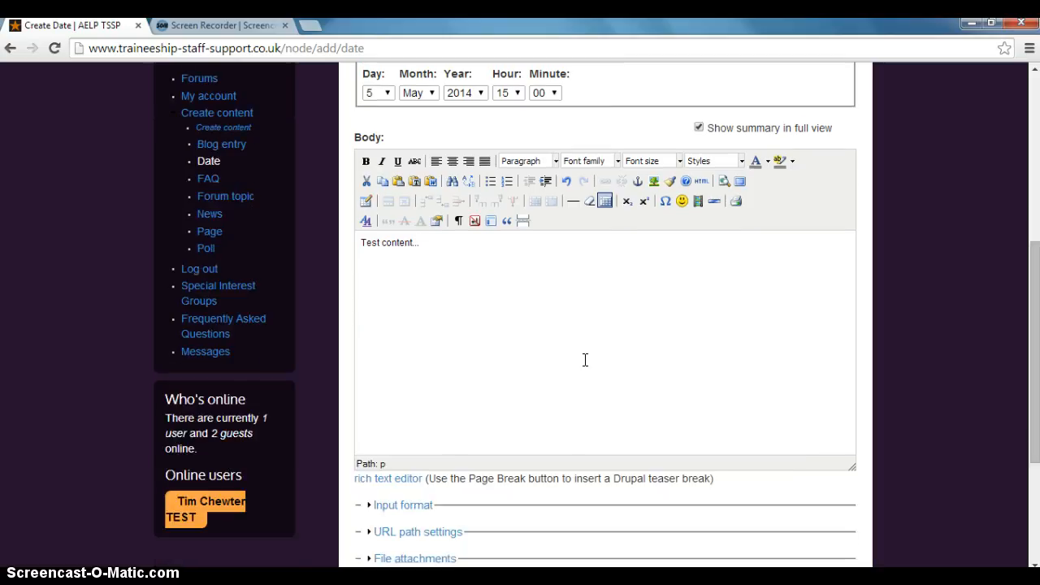
pyautogui.click(618, 348)
pyautogui.moveTo(418, 243); pyautogui.dragTo(381, 244)
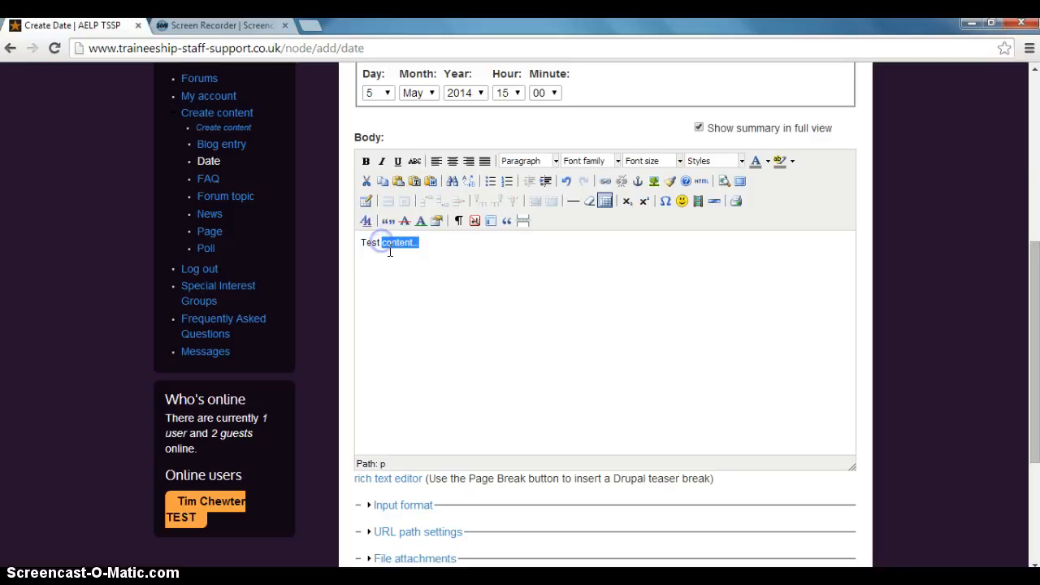
pyautogui.click(605, 179)
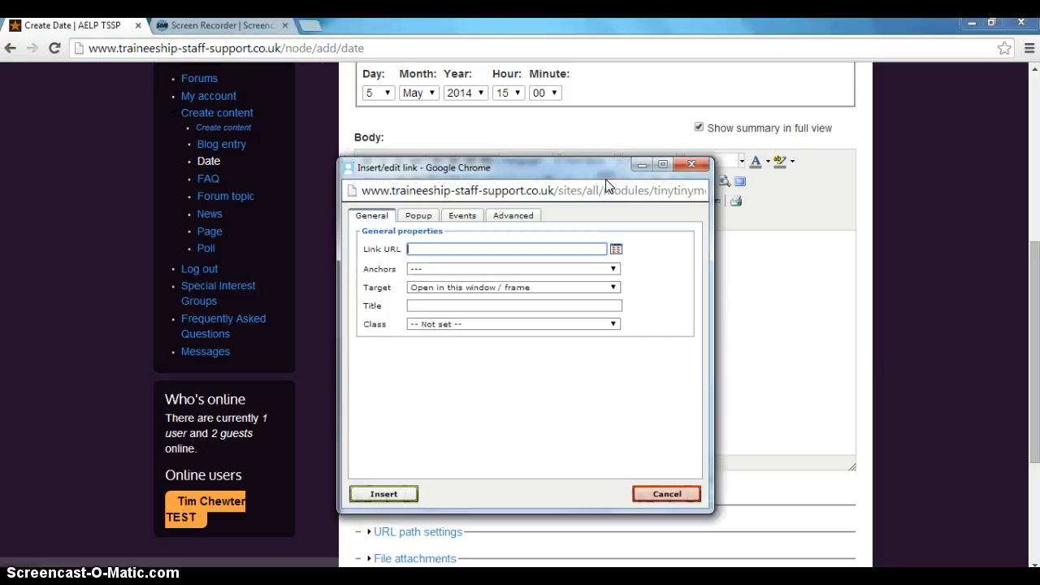
pyautogui.click(693, 168)
pyautogui.click(460, 260)
# Expand the URL path settings and review the entry's title, dates, body and remaining form sections.
pyautogui.scroll(-2, 464, 260)
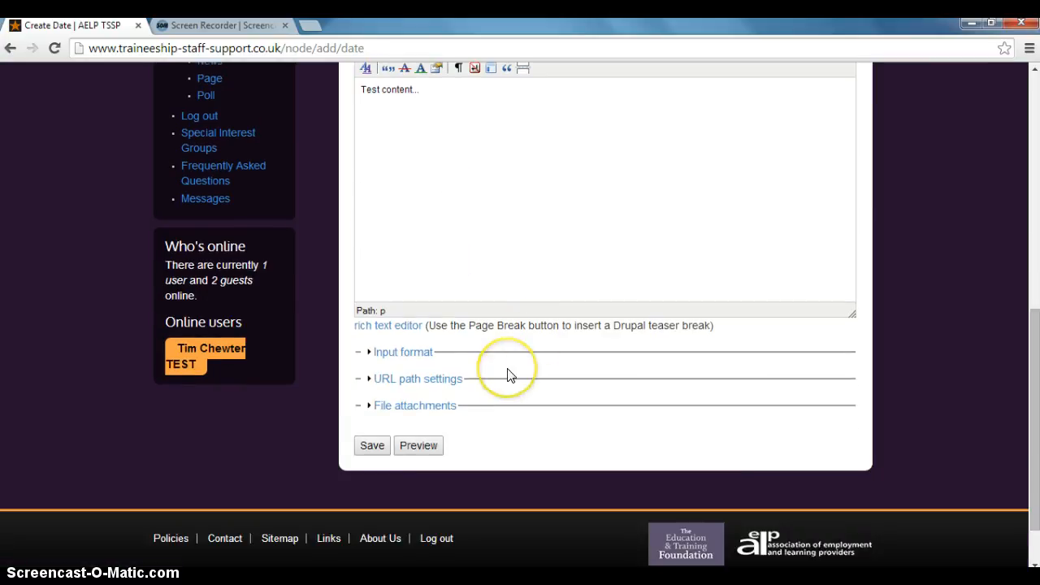
pyautogui.scroll(1, 507, 374)
pyautogui.scroll(-1, 507, 374)
pyautogui.scroll(2, 553, 382)
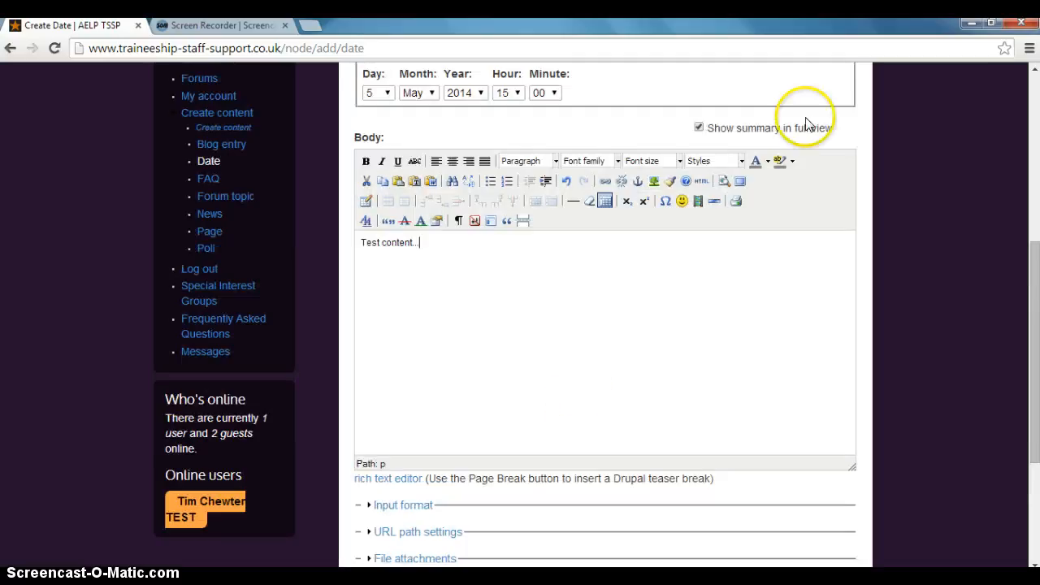
pyautogui.scroll(-1, 610, 376)
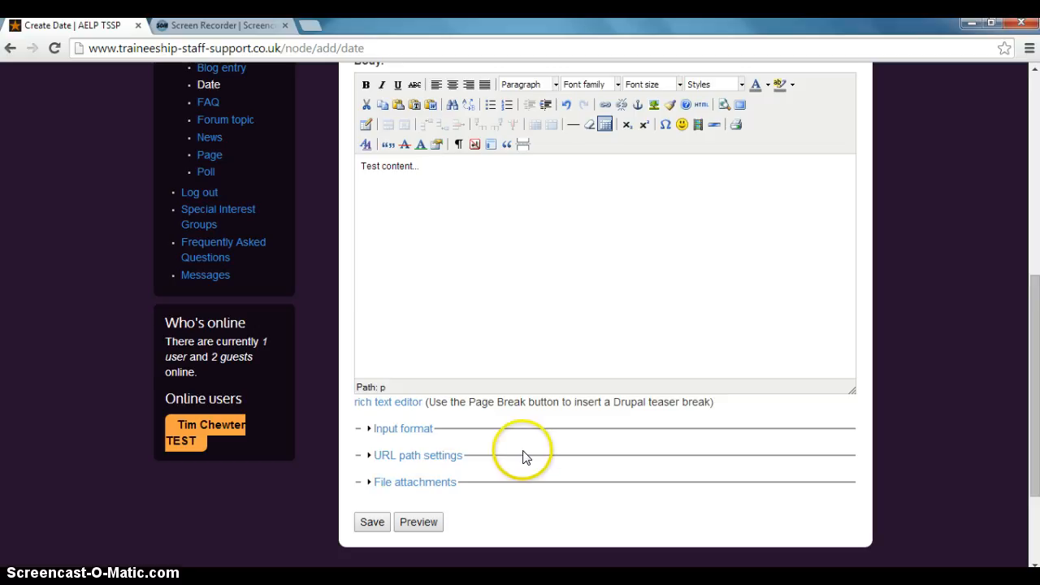
pyautogui.click(455, 458)
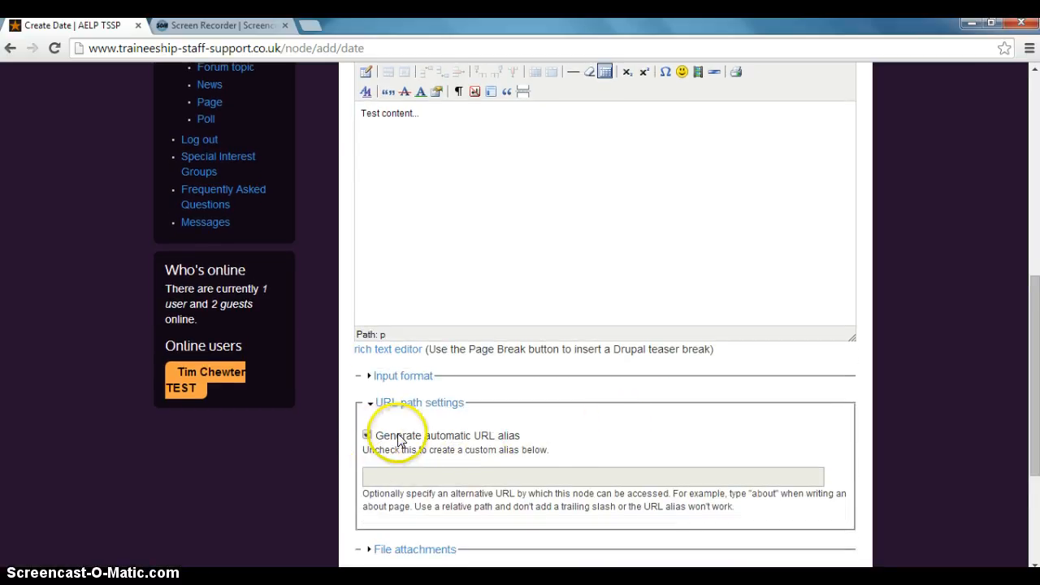
pyautogui.scroll(4, 1005, 415)
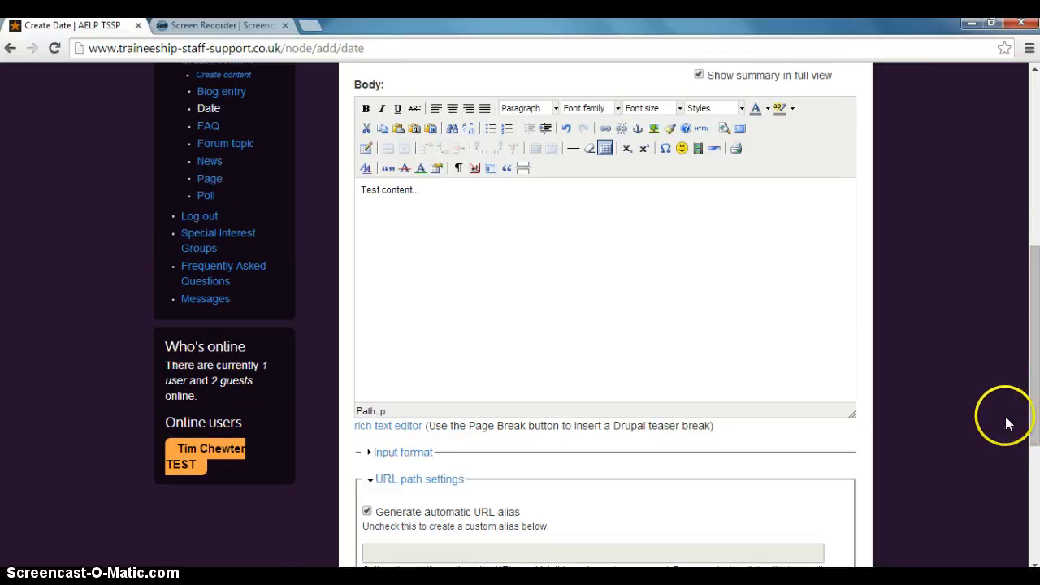
pyautogui.scroll(1, 1003, 416)
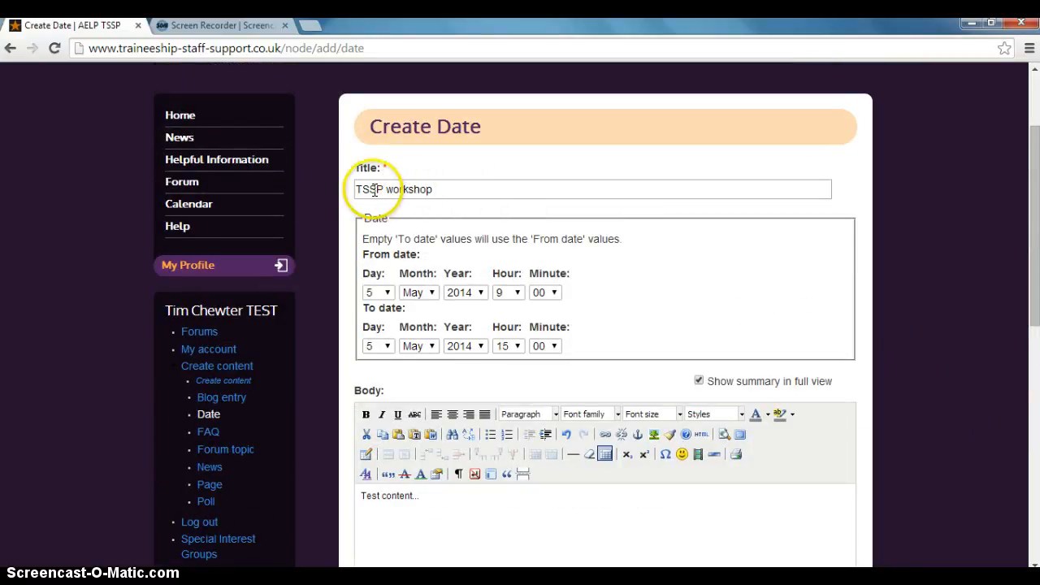
pyautogui.scroll(-9, 926, 271)
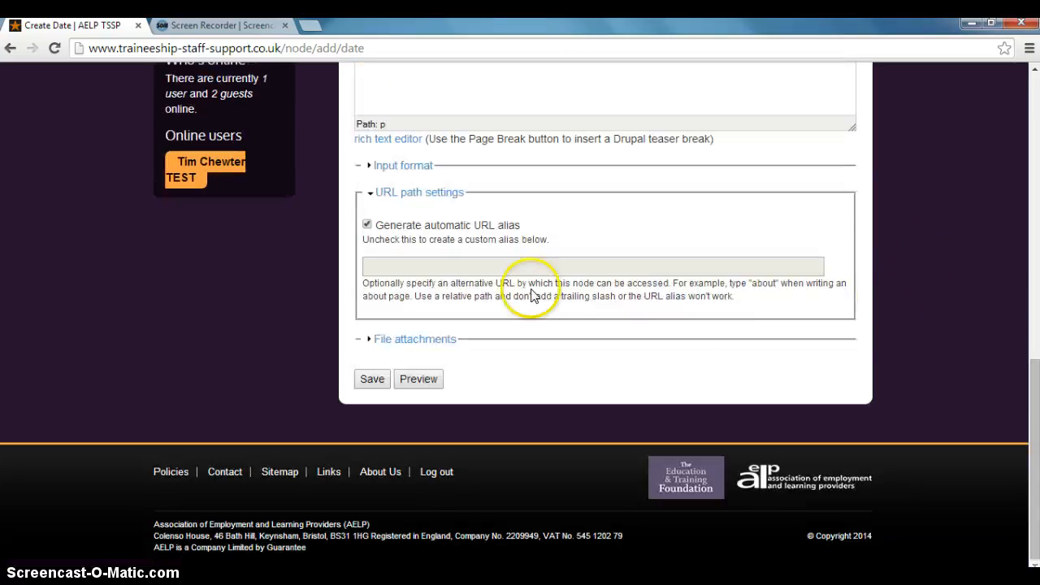
# Switch automatic URL alias generation off and back on in the URL path settings.
pyautogui.click(366, 224)
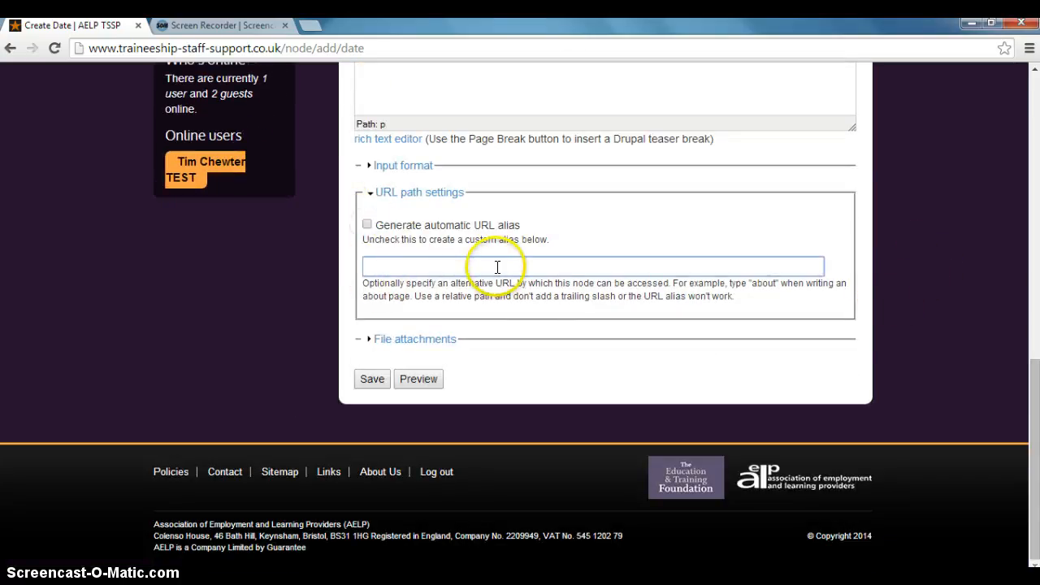
pyautogui.click(367, 225)
pyautogui.click(366, 225)
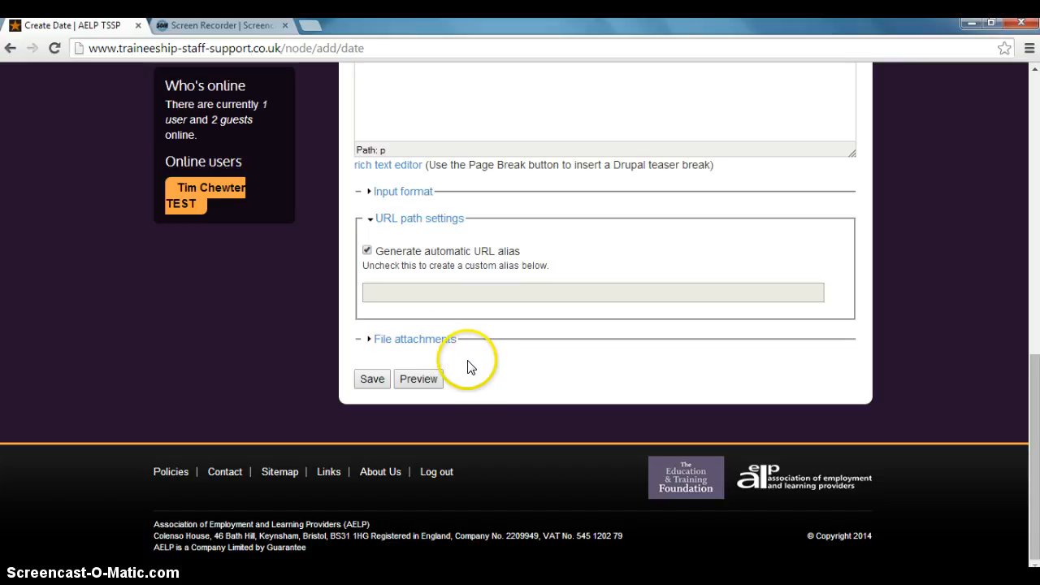
# Expand the file attachments section and browse the Documents library for a file, closing the file chooser without picking one.
pyautogui.click(425, 344)
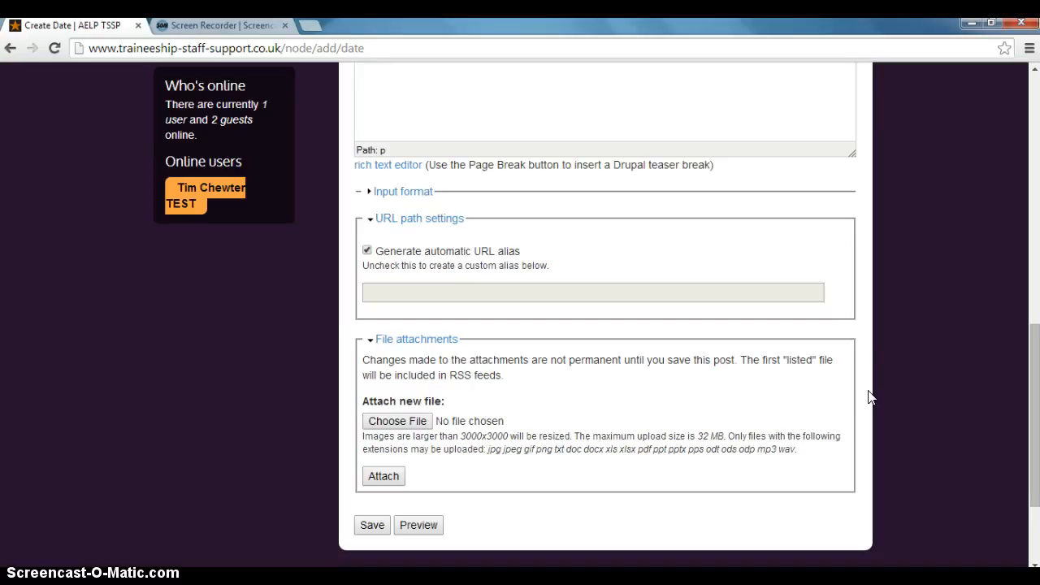
pyautogui.click(380, 422)
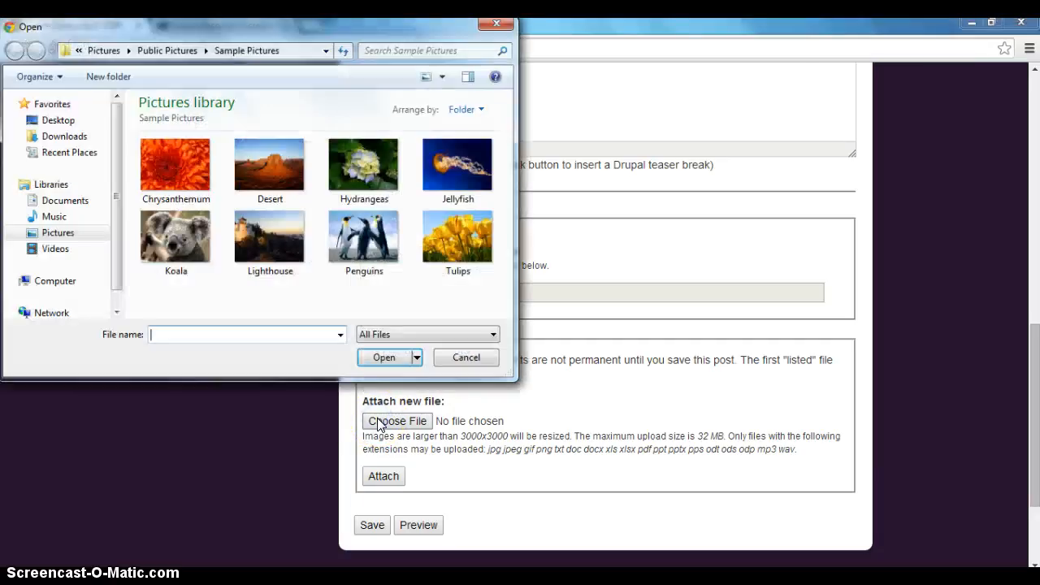
pyautogui.click(83, 204)
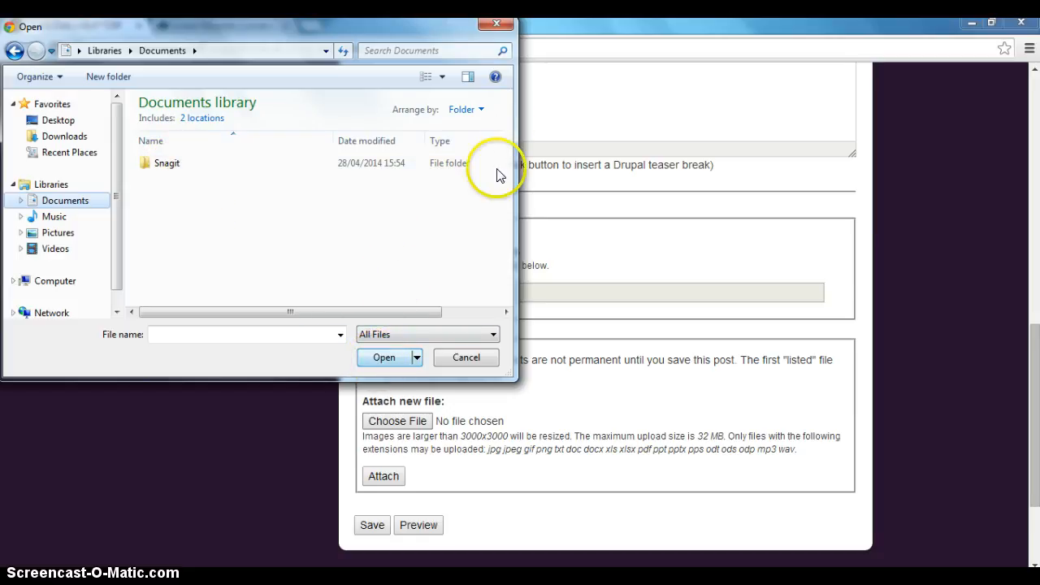
pyautogui.click(497, 24)
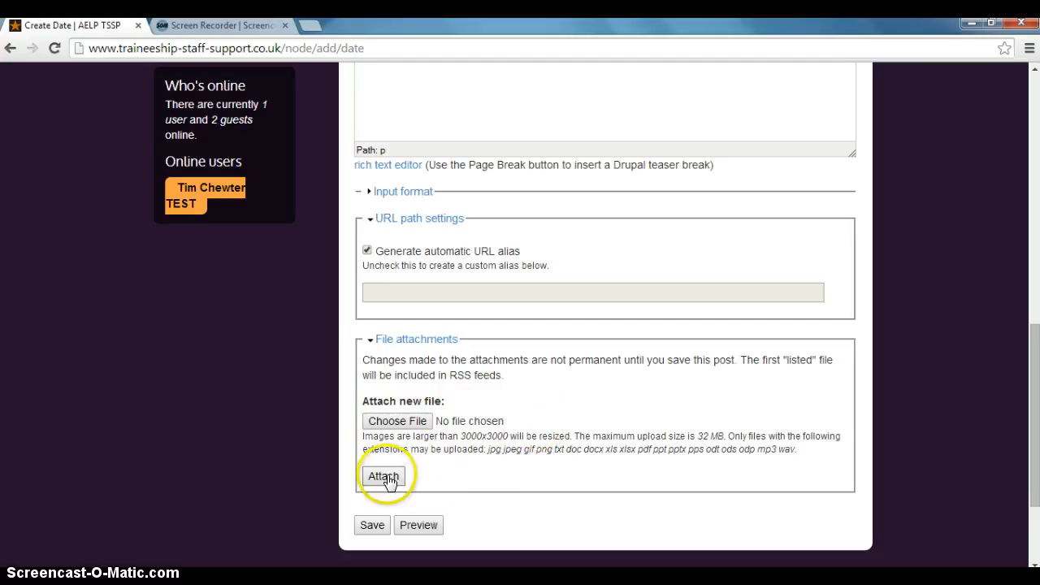
pyautogui.scroll(-1, 529, 430)
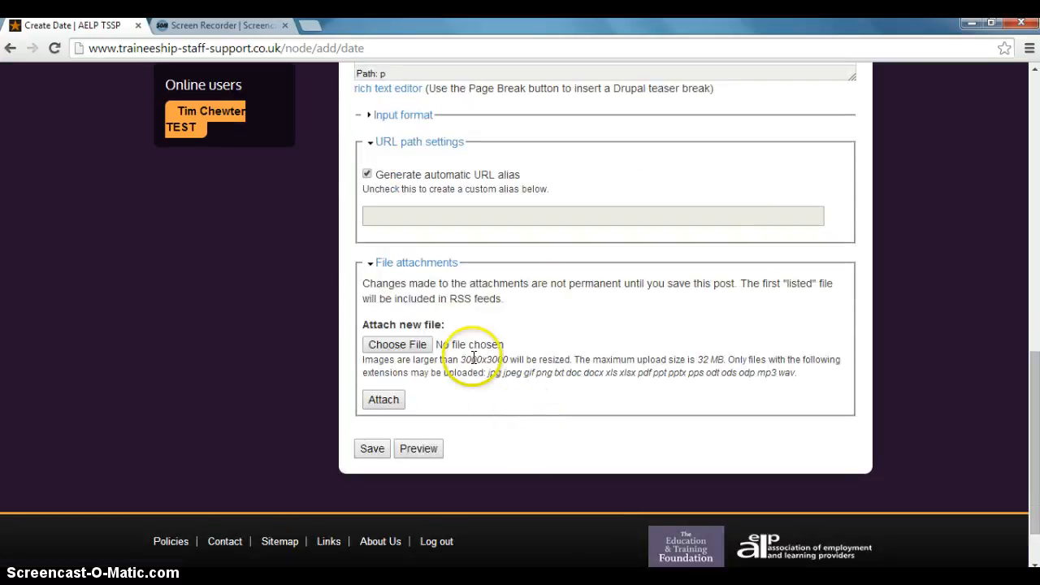
pyautogui.scroll(1, 488, 398)
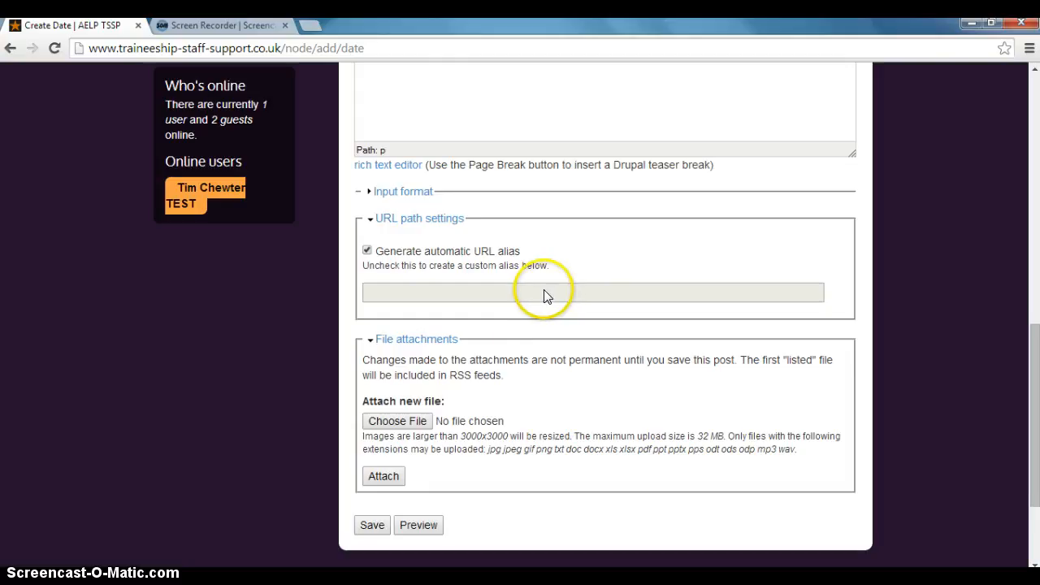
# Preview the TSSP workshop date entry, check its title, times and content, and save it.
pyautogui.click(419, 527)
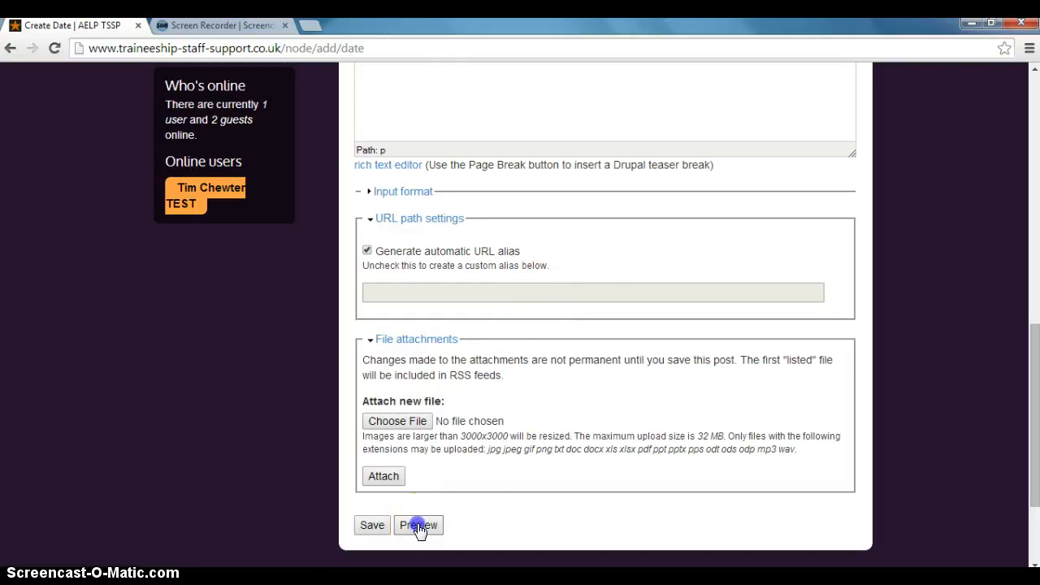
pyautogui.scroll(-2, 905, 370)
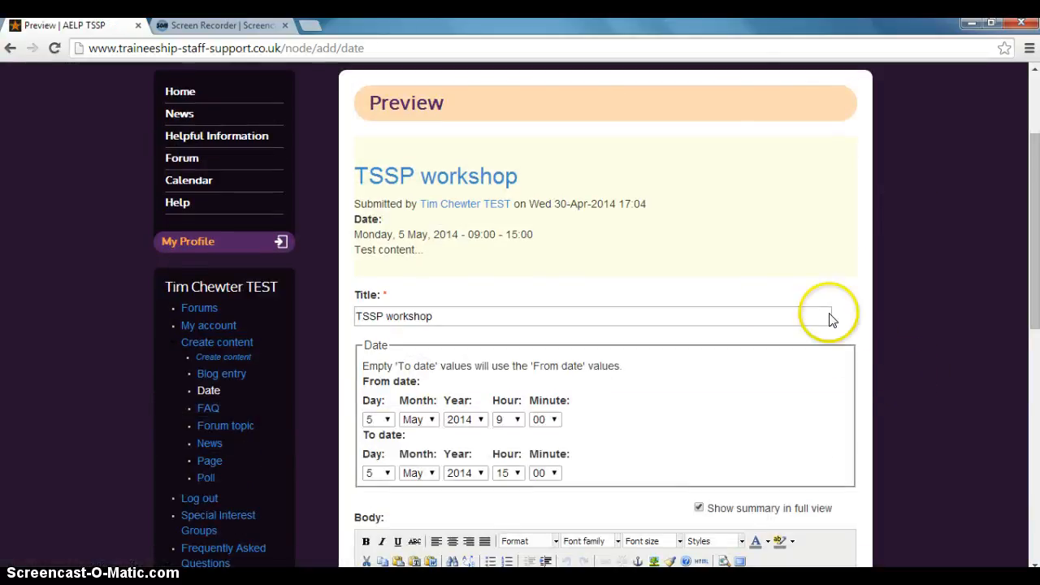
pyautogui.scroll(-1, 406, 244)
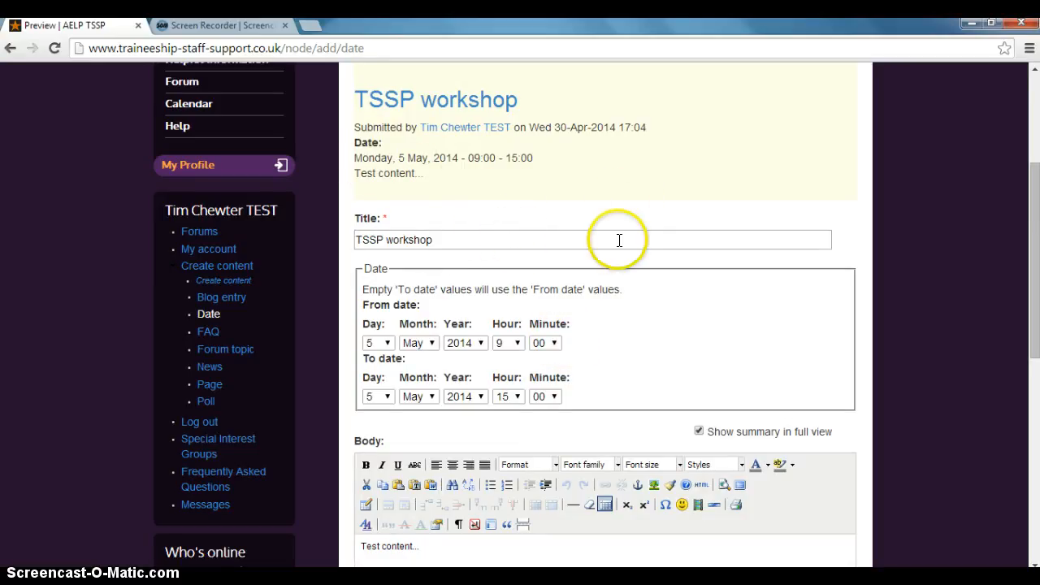
pyautogui.scroll(1, 619, 240)
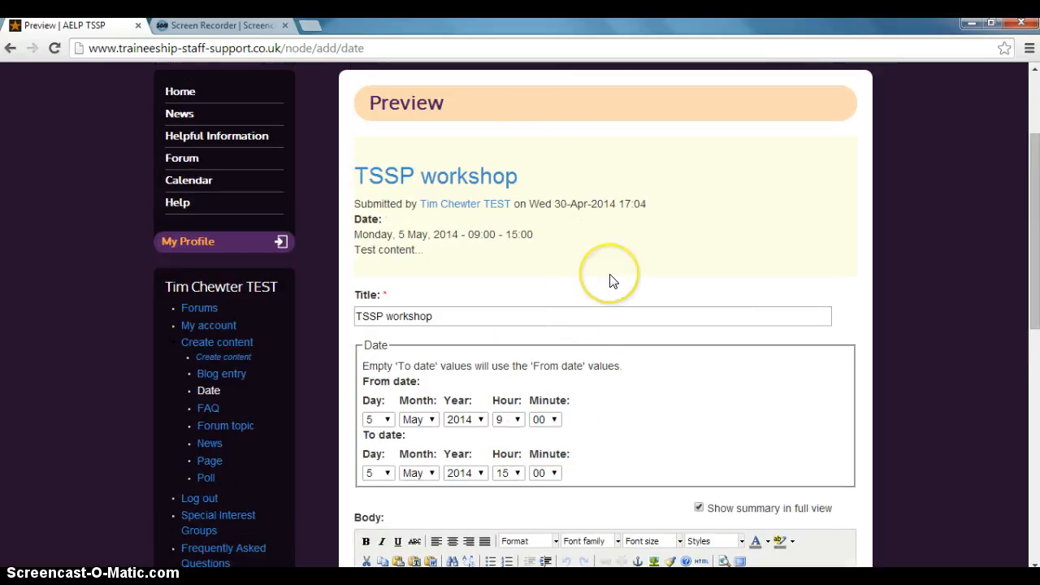
pyautogui.scroll(-1, 611, 277)
pyautogui.scroll(1, 642, 225)
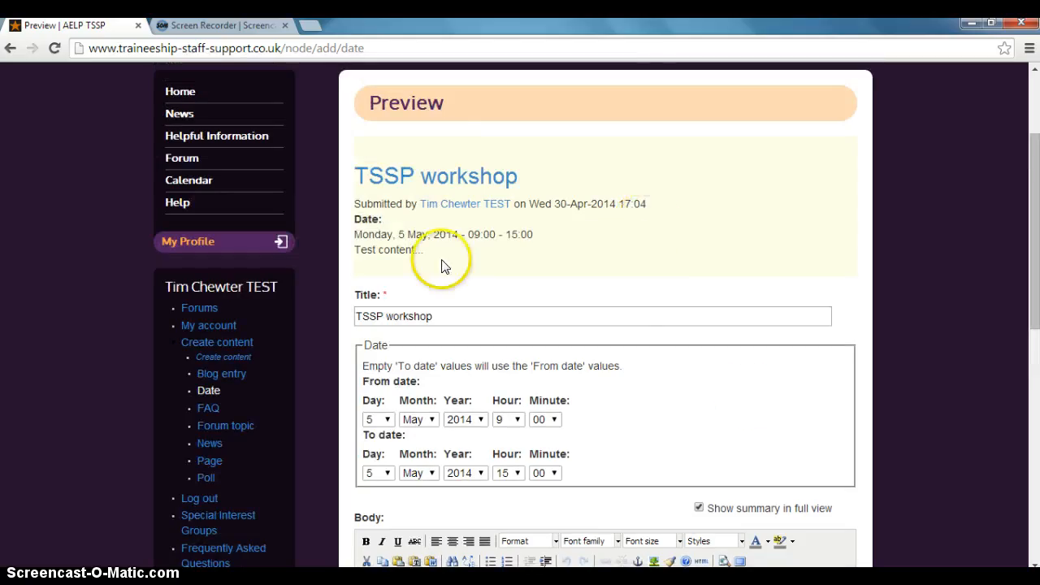
pyautogui.scroll(-9, 988, 357)
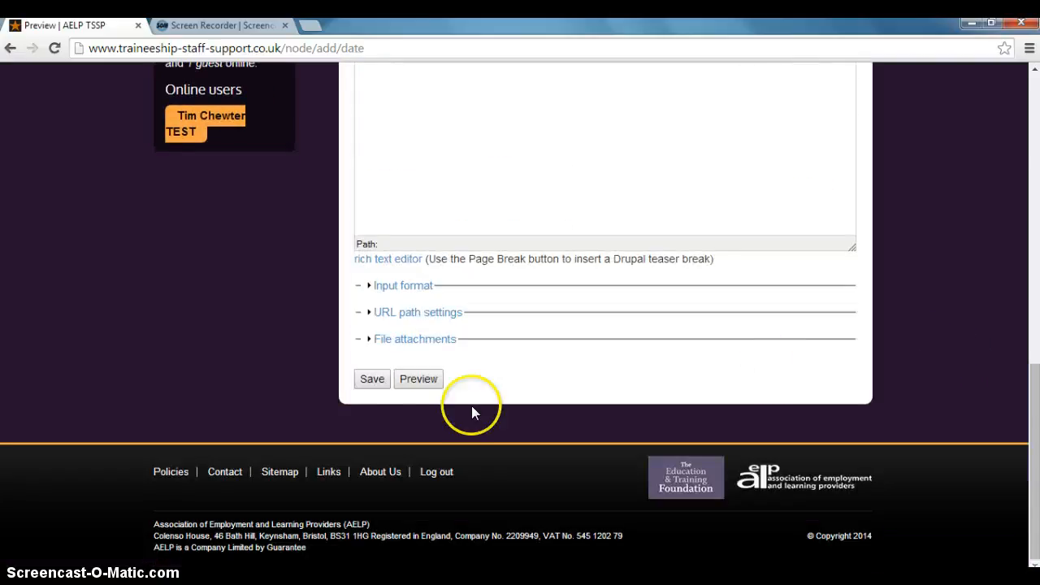
pyautogui.click(373, 382)
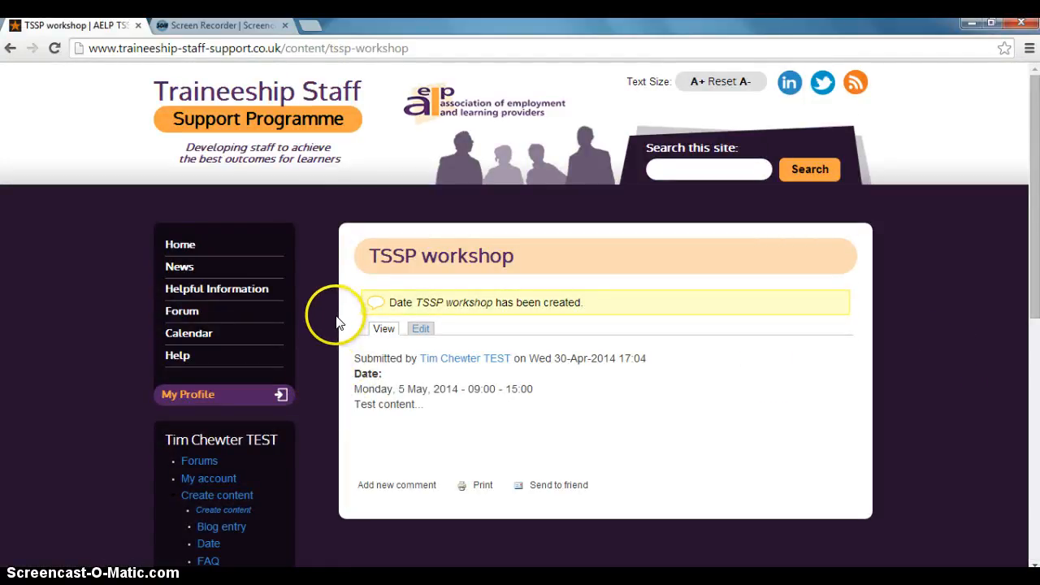
# Go through the home page to the May 2014 calendar and open the TSSP workshop event on 5 May.
pyautogui.click(180, 247)
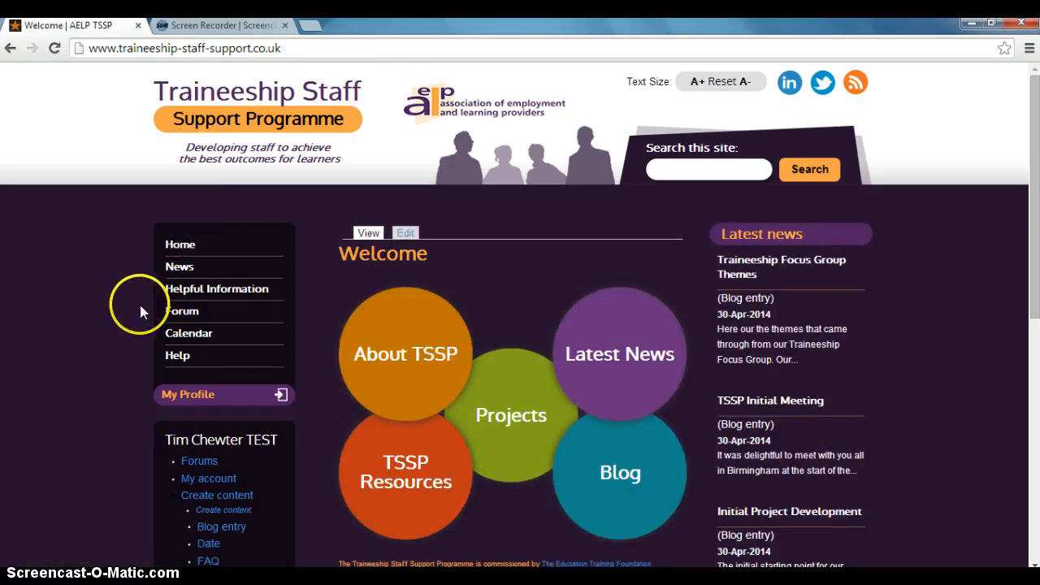
pyautogui.click(182, 333)
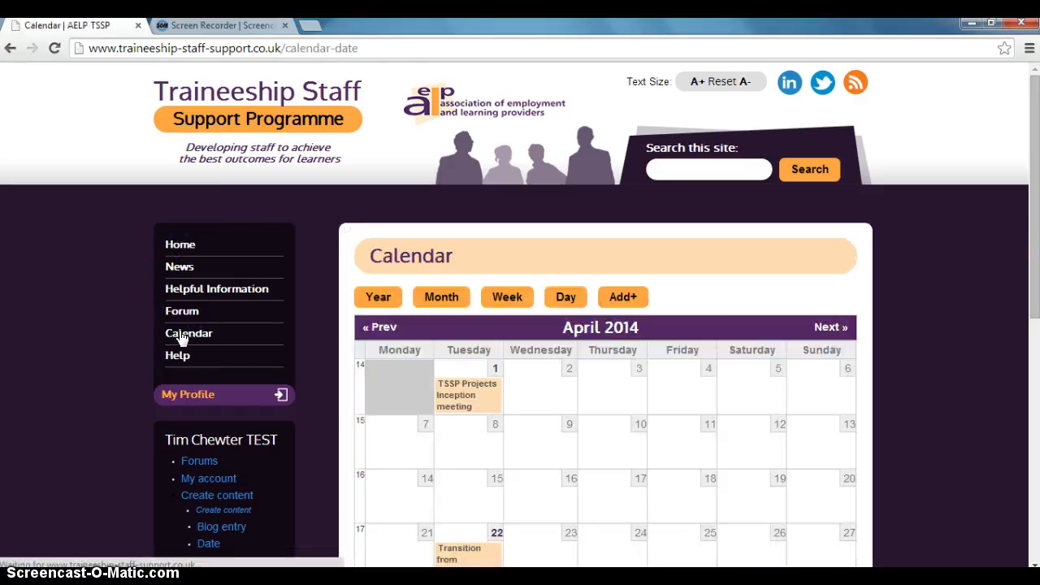
pyautogui.scroll(-2, 127, 328)
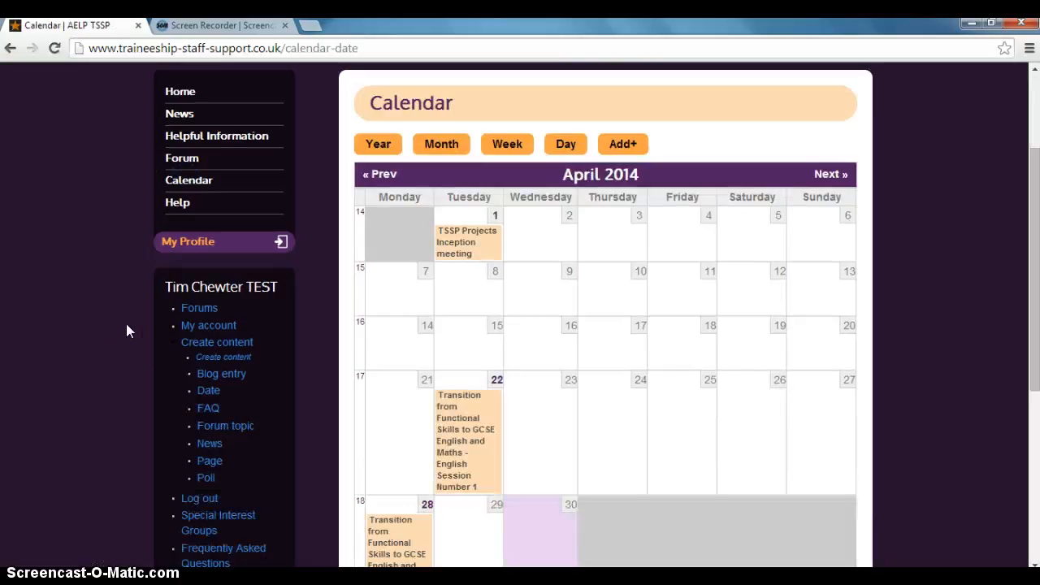
pyautogui.click(831, 174)
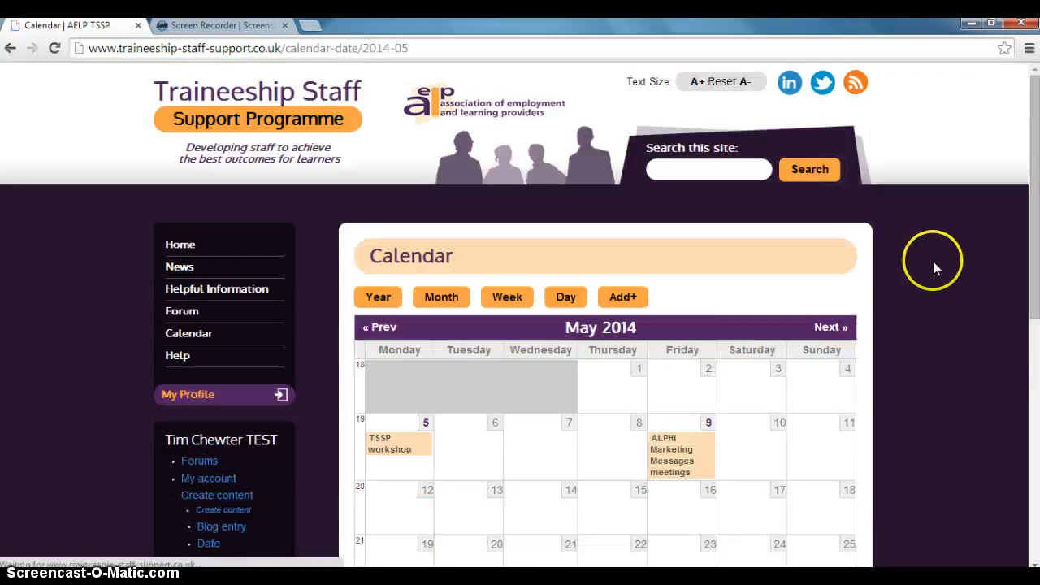
pyautogui.scroll(-2, 933, 261)
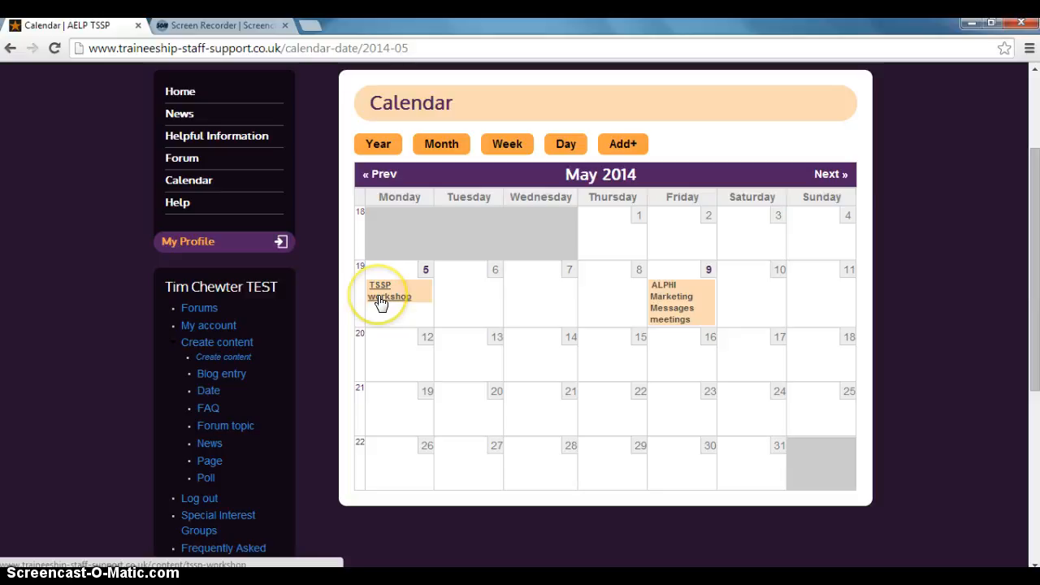
pyautogui.click(381, 302)
pyautogui.scroll(-1, 402, 317)
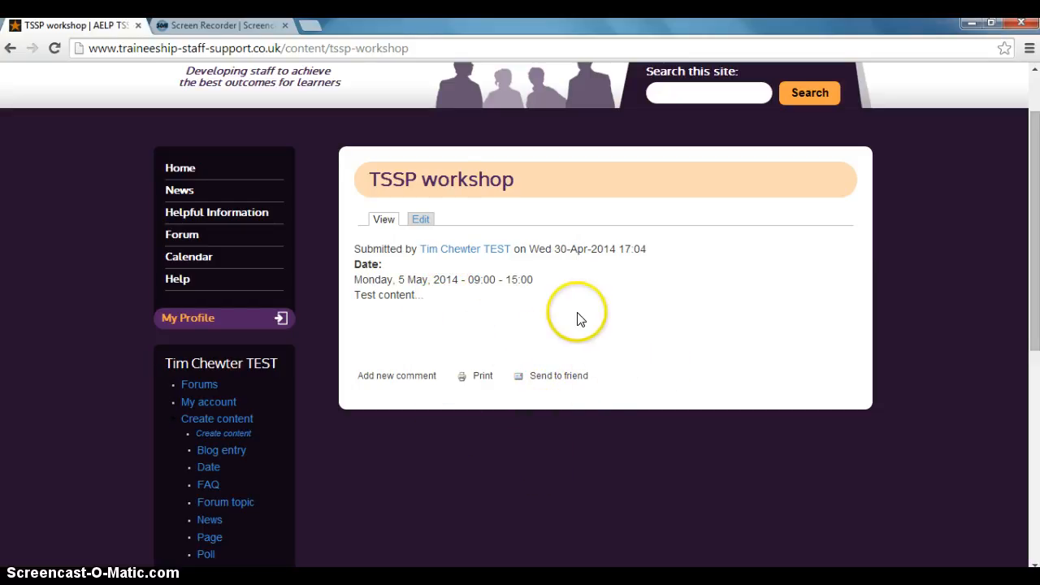
# Return to the home page, reopen the TSSP workshop event from the May 2014 calendar and select its page address.
pyautogui.click(180, 169)
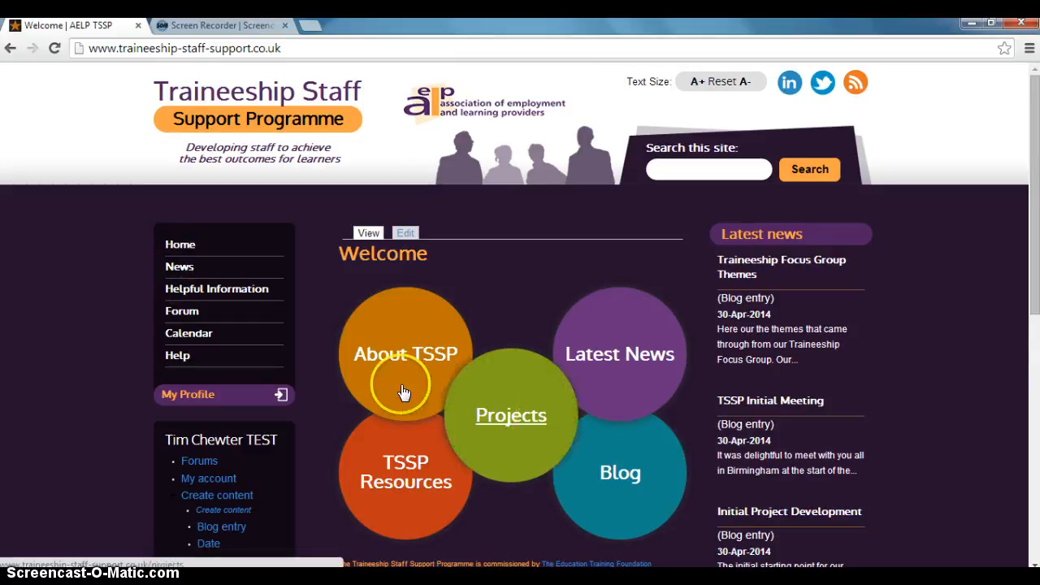
pyautogui.click(192, 336)
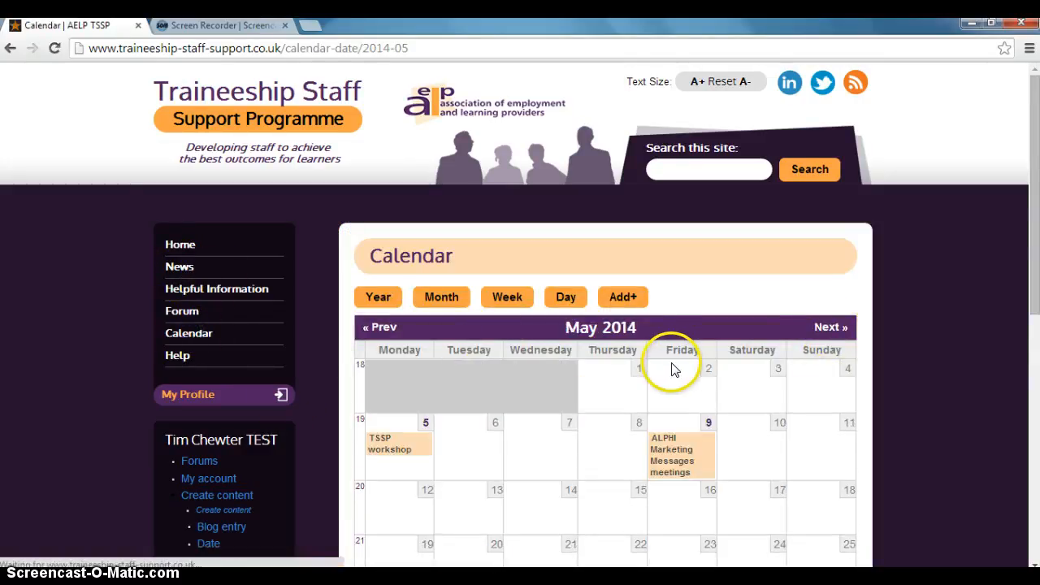
pyautogui.scroll(-2, 673, 367)
pyautogui.click(385, 369)
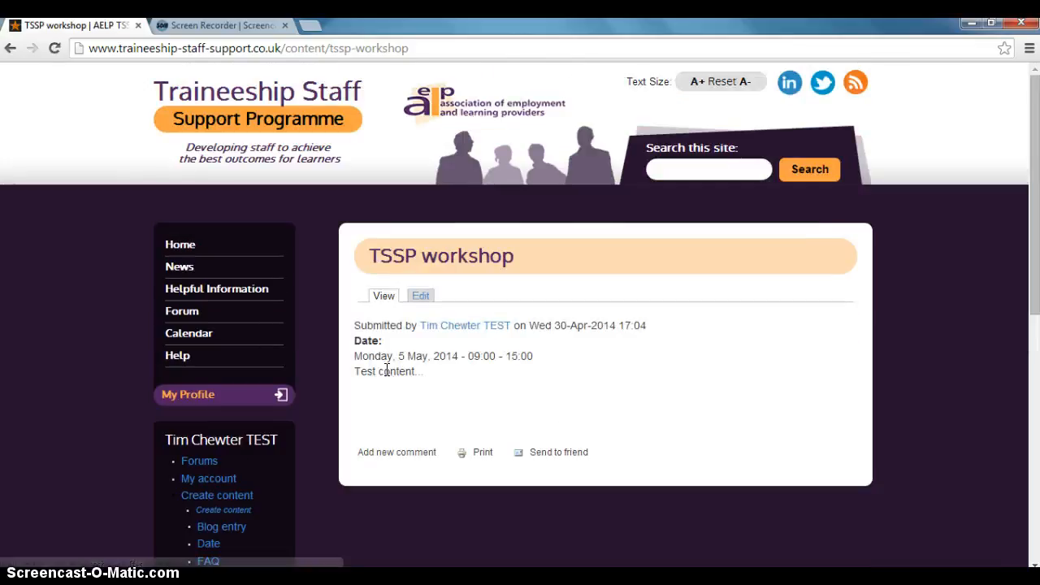
pyautogui.click(345, 47)
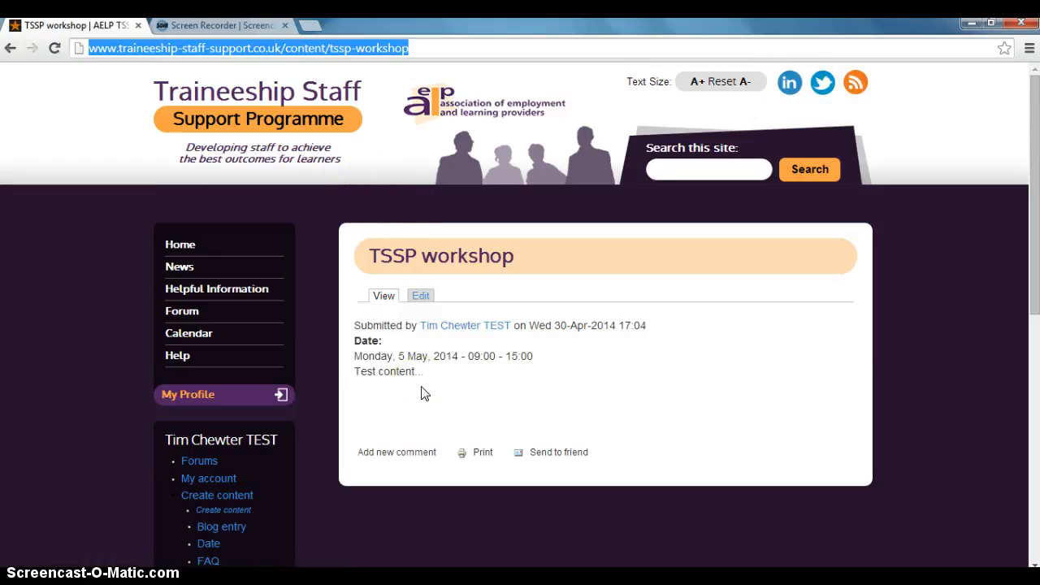
# Return to the site's home page and look over its main sections and latest news.
pyautogui.click(181, 246)
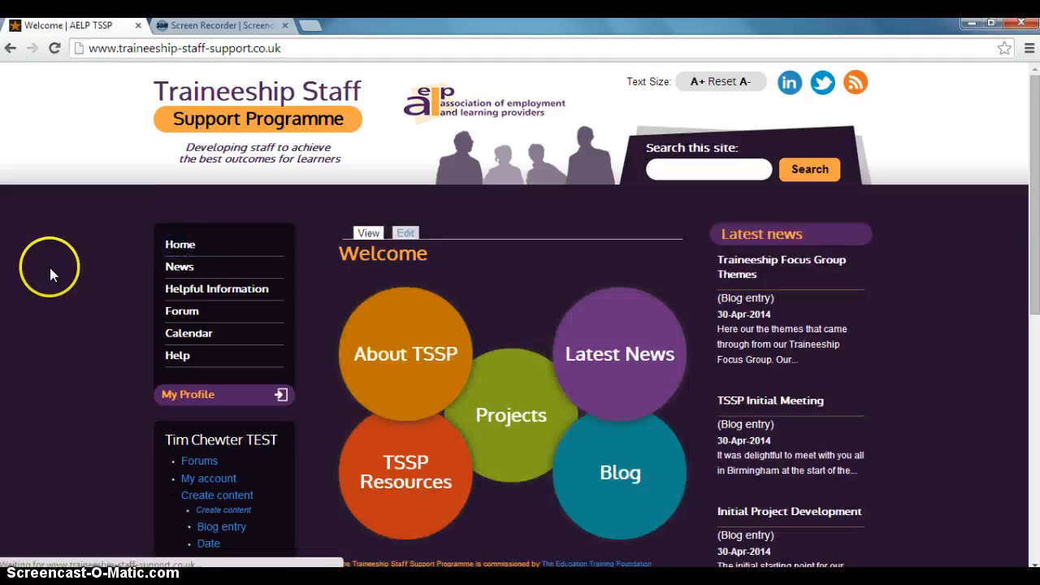
pyautogui.scroll(-2, 50, 273)
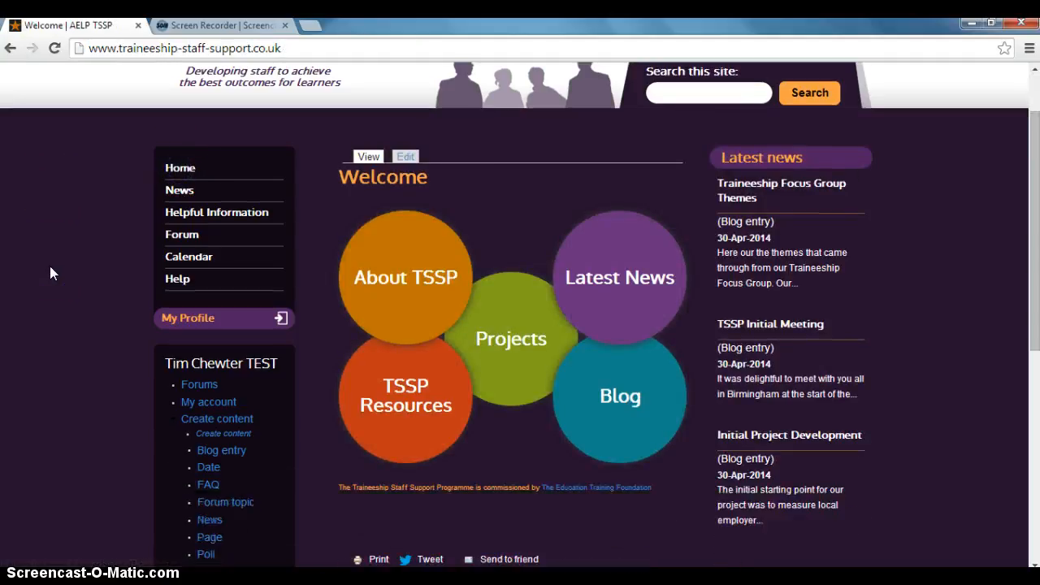
pyautogui.scroll(2, 49, 273)
pyautogui.scroll(-2, 50, 273)
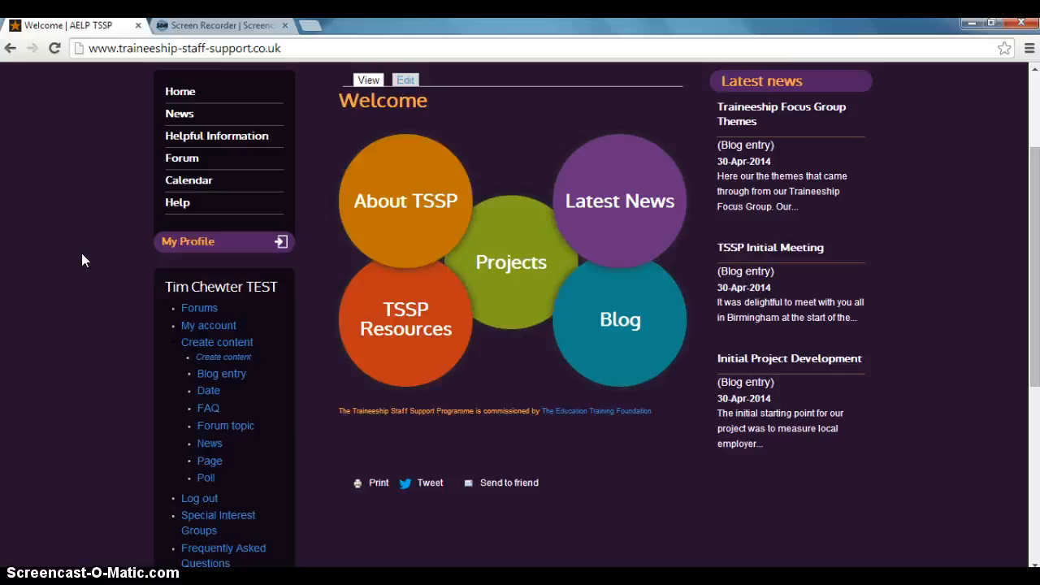
pyautogui.scroll(2, 122, 260)
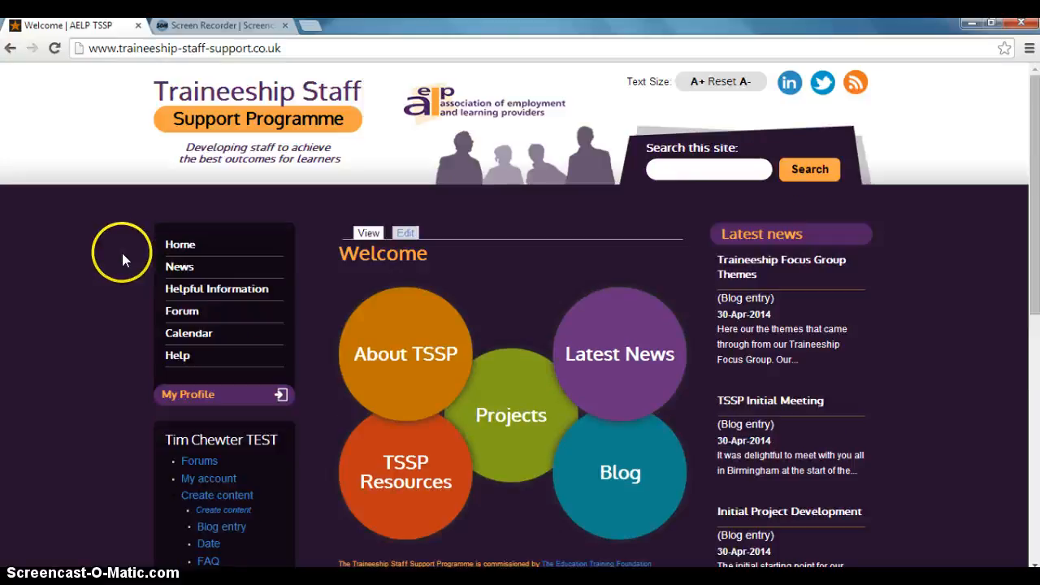